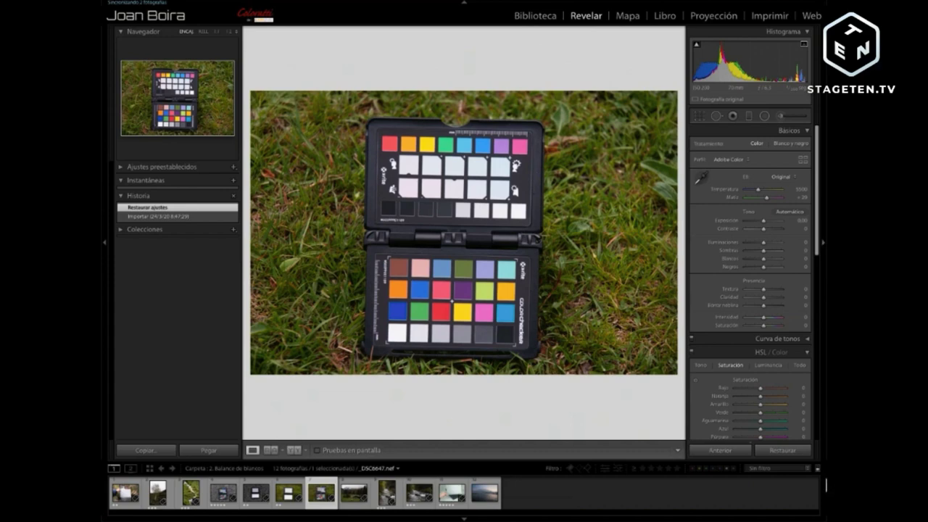
- Restore the ColorChecker photo to default Develop settings under the Adobe Color profile
left_click(787, 451)
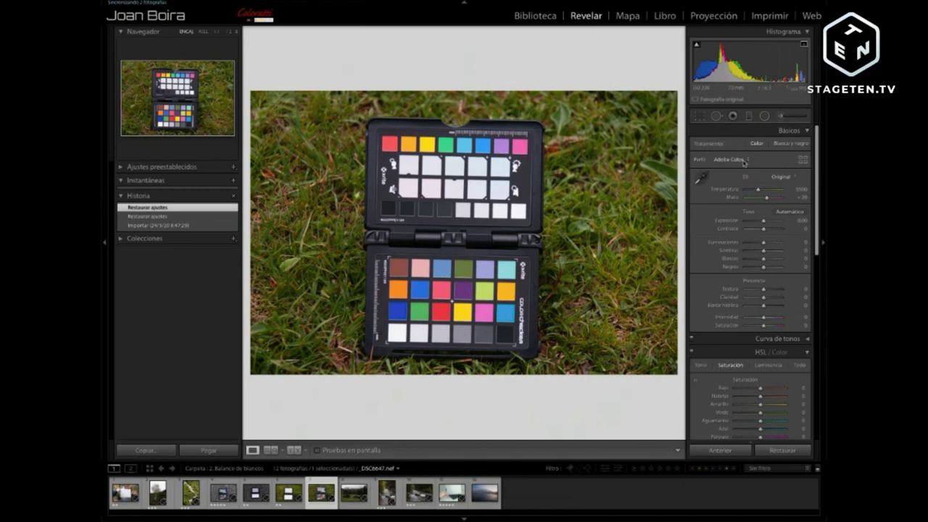
- Cycle the photo through Adobe Estándar, Paisaje, Retrato and Vivos, ending on Adobe Color
left_click(745, 161)
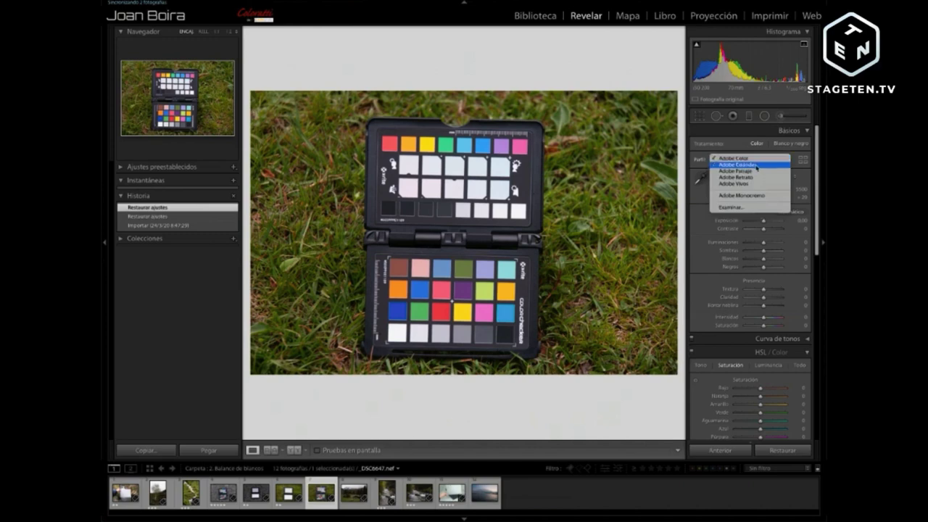
left_click(759, 165)
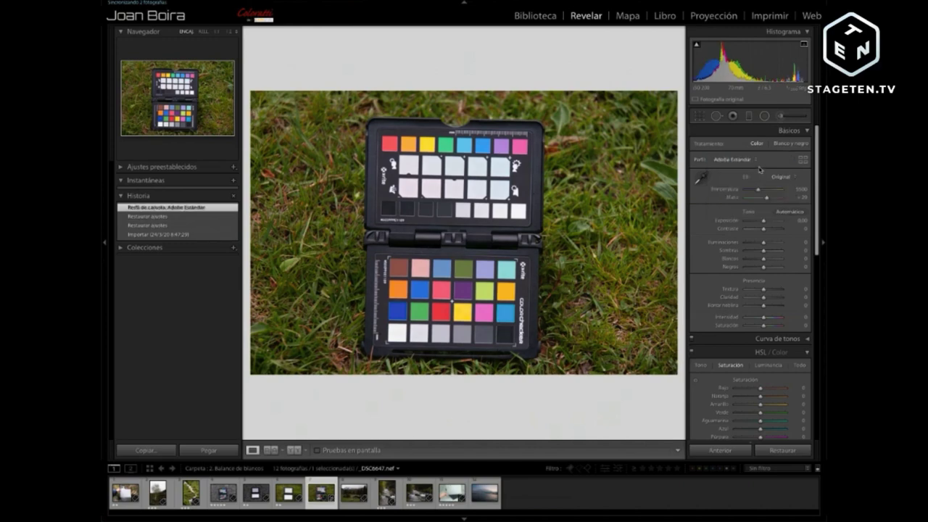
left_click(752, 163)
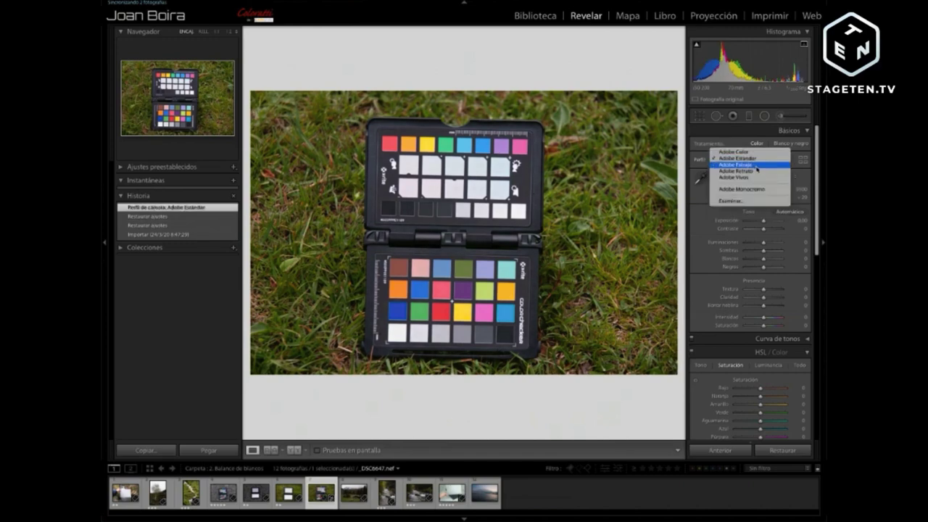
left_click(756, 169)
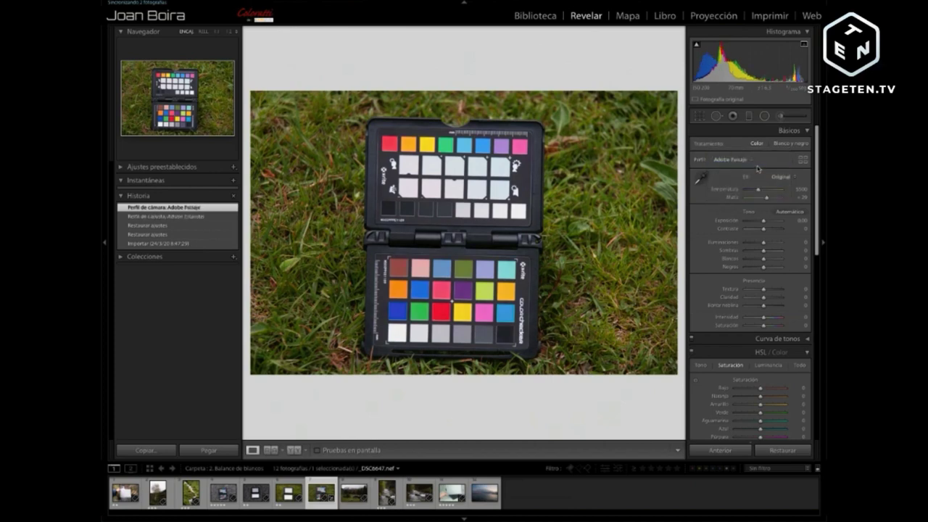
left_click(751, 160)
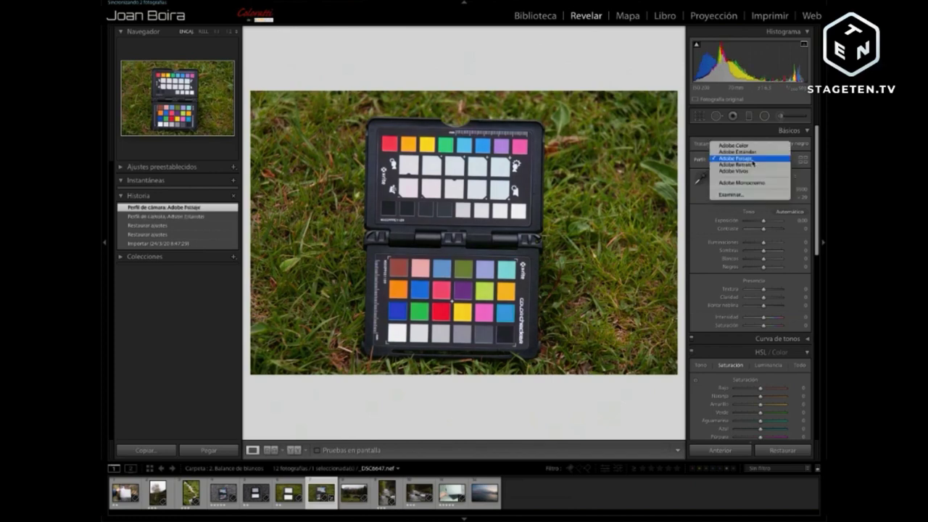
left_click(753, 163)
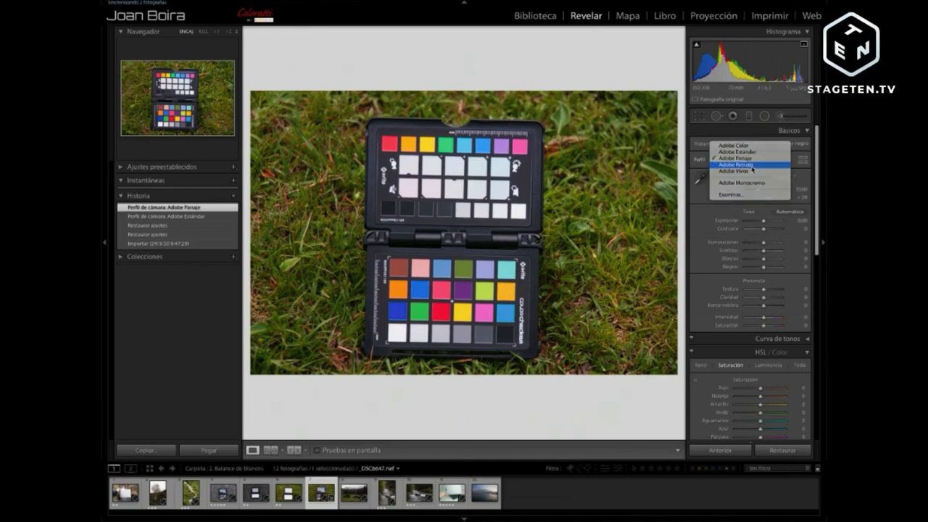
left_click(752, 164)
left_click(751, 165)
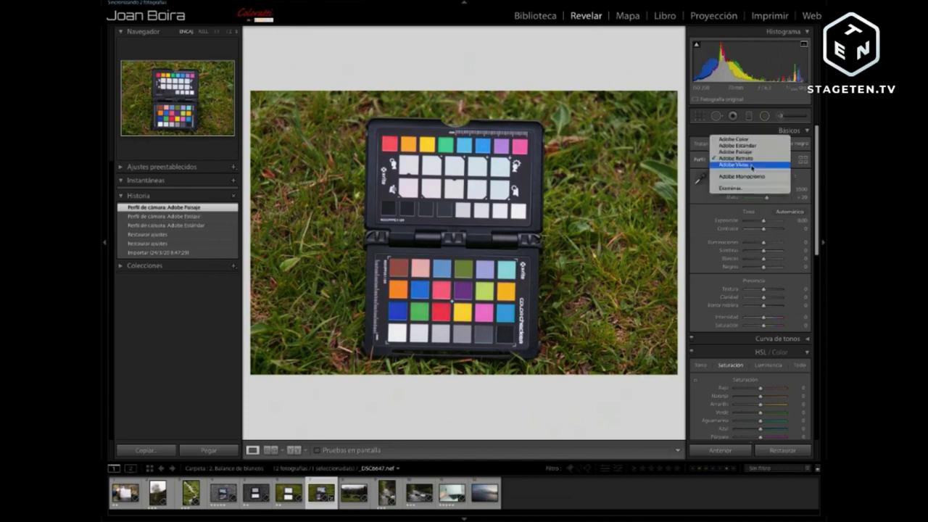
left_click(753, 171)
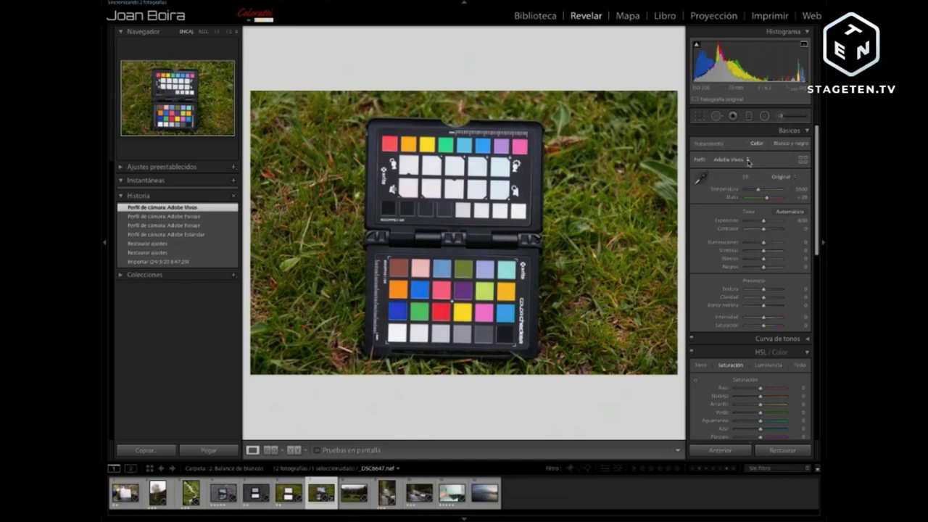
left_click(748, 159)
left_click(747, 133)
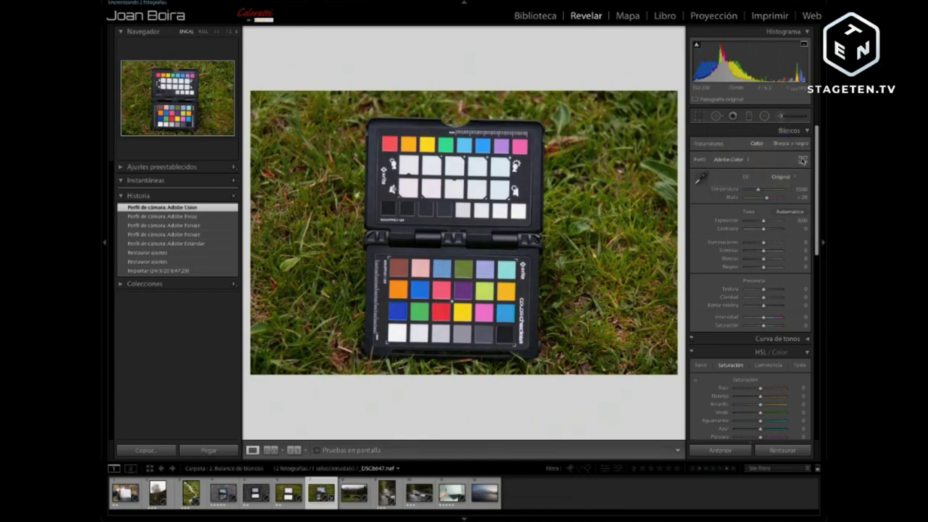
- In the full profile browser, expand the Vintage group and apply Vintage 05
left_click(803, 161)
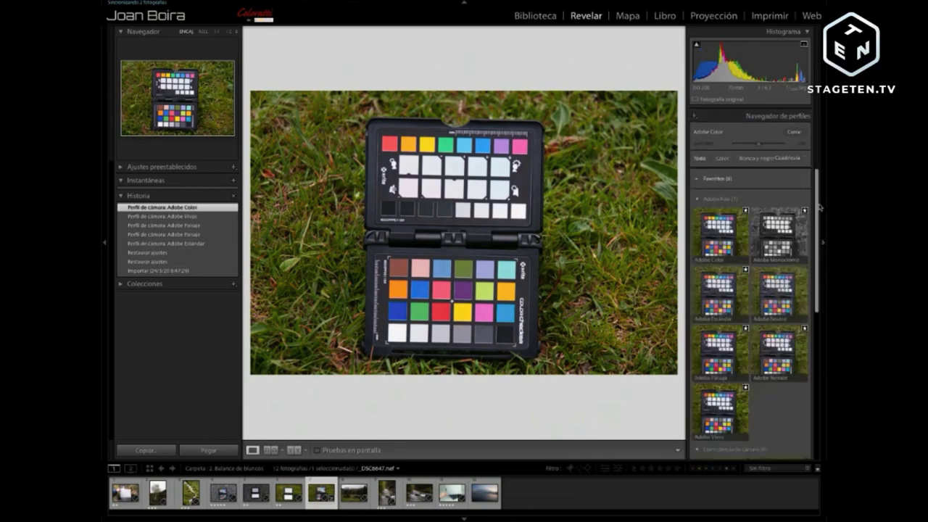
left_click_drag(817, 196, 811, 319)
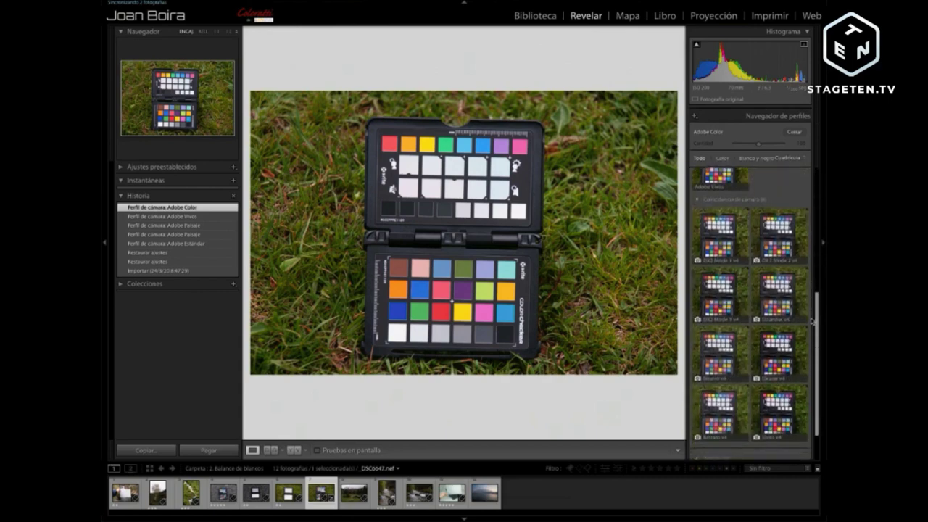
left_click_drag(811, 318, 815, 366)
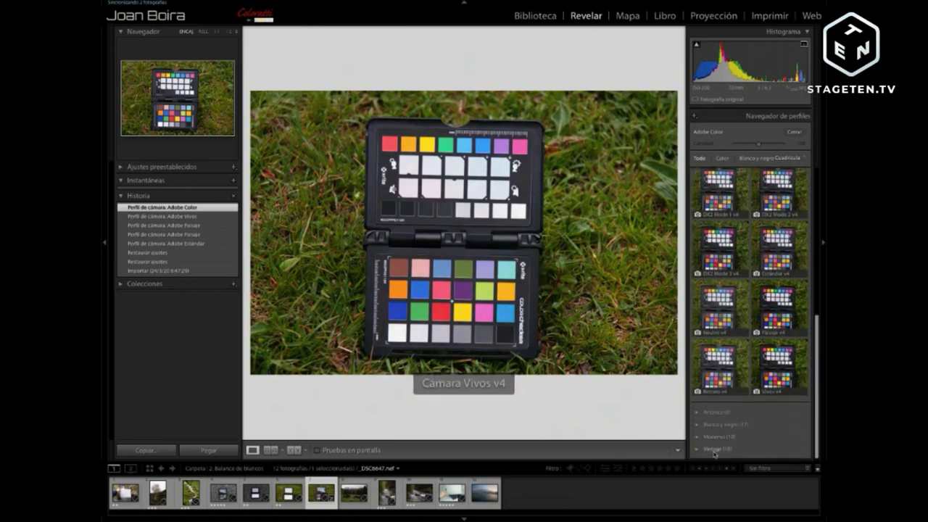
left_click(698, 449)
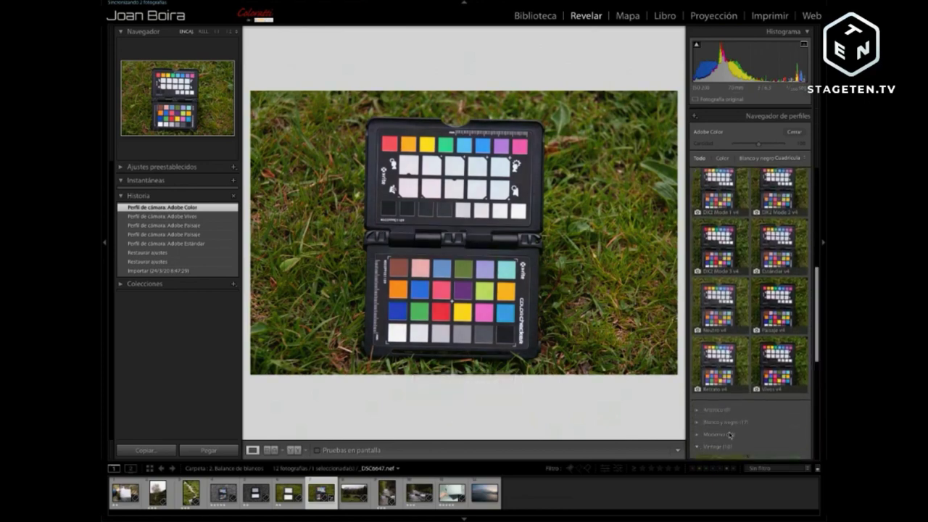
left_click_drag(818, 336, 819, 446)
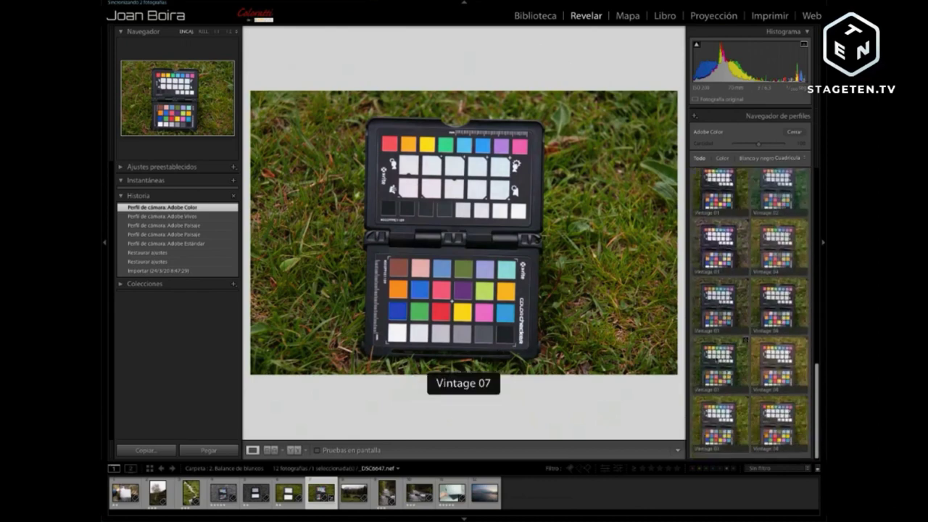
left_click(747, 304)
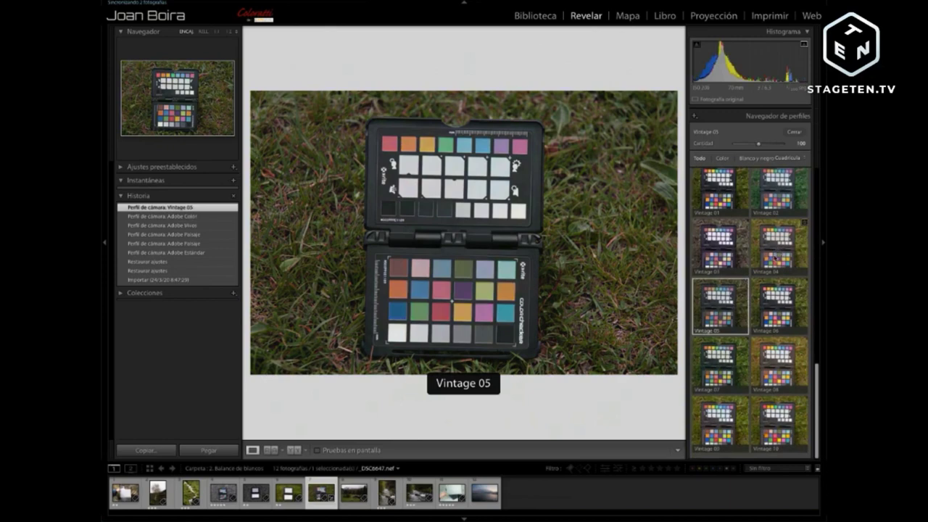
- Try Vintage 03, then reapply Adobe Color from the Adobe Raw group
left_click(729, 250)
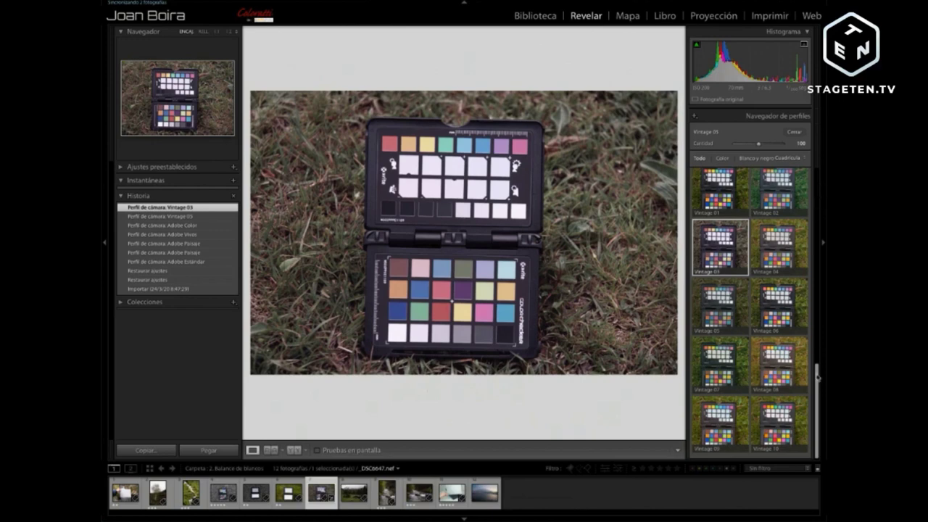
left_click_drag(818, 377, 818, 178)
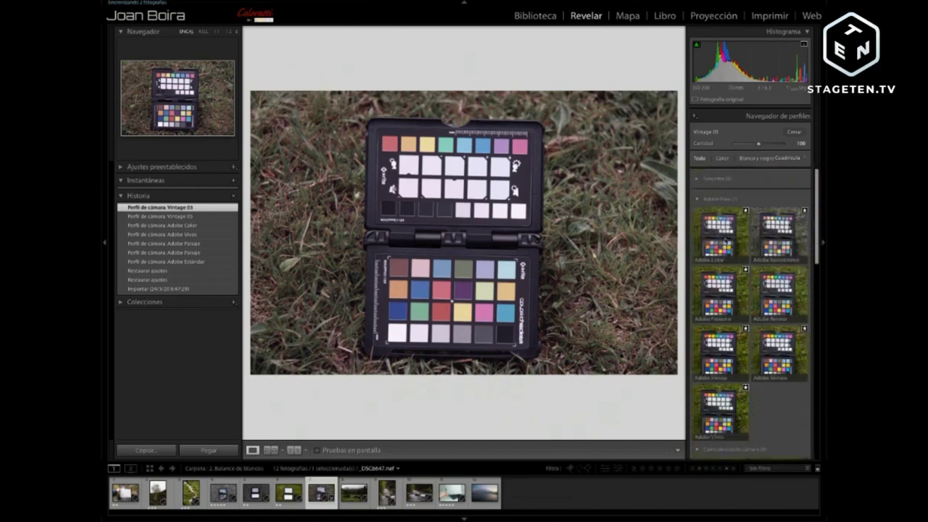
left_click(732, 250)
left_click(733, 251)
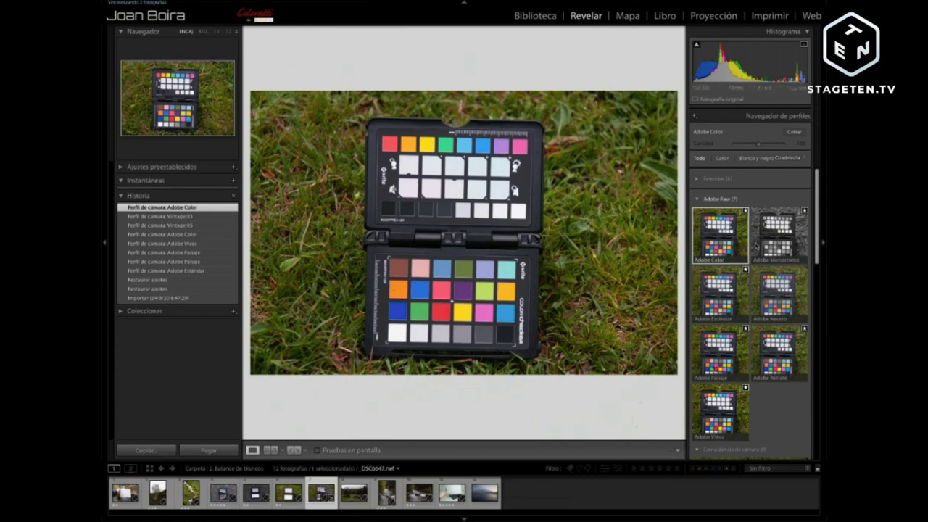
- Trial Adobe Estándar, Paisaje, Retrato and Neutro, settle on Adobe Color, and peek at Favoritos
left_click(727, 305)
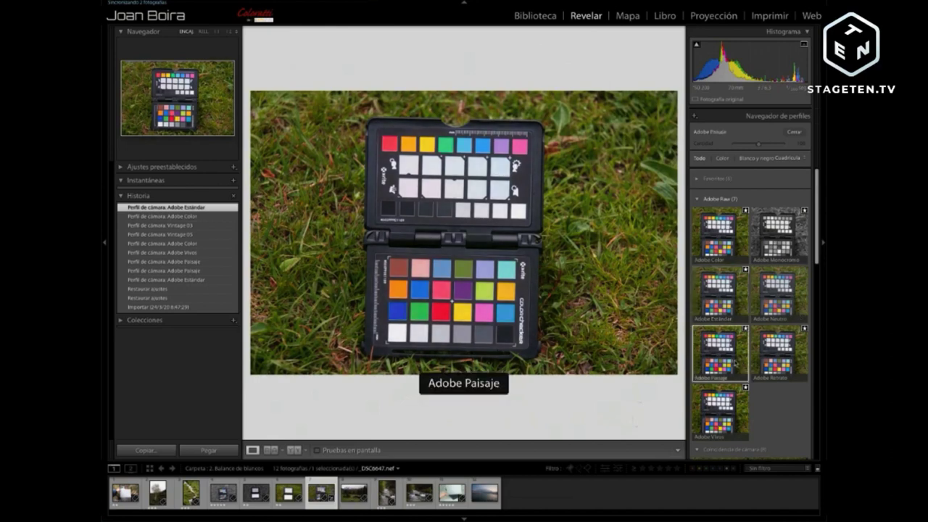
left_click(734, 363)
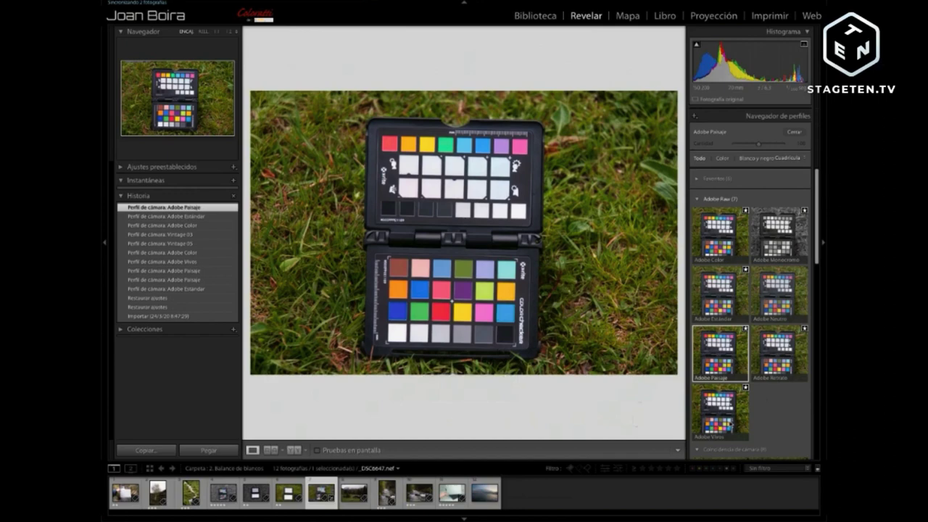
left_click(775, 352)
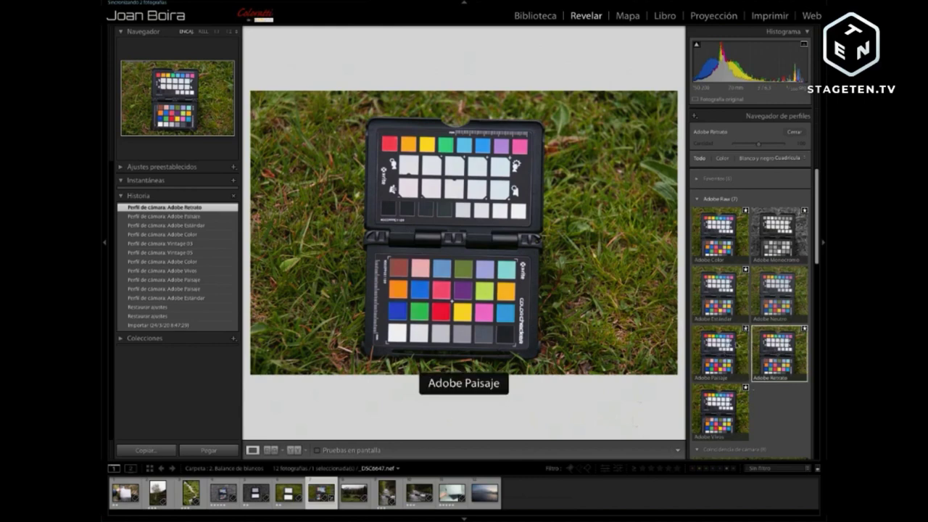
left_click(780, 294)
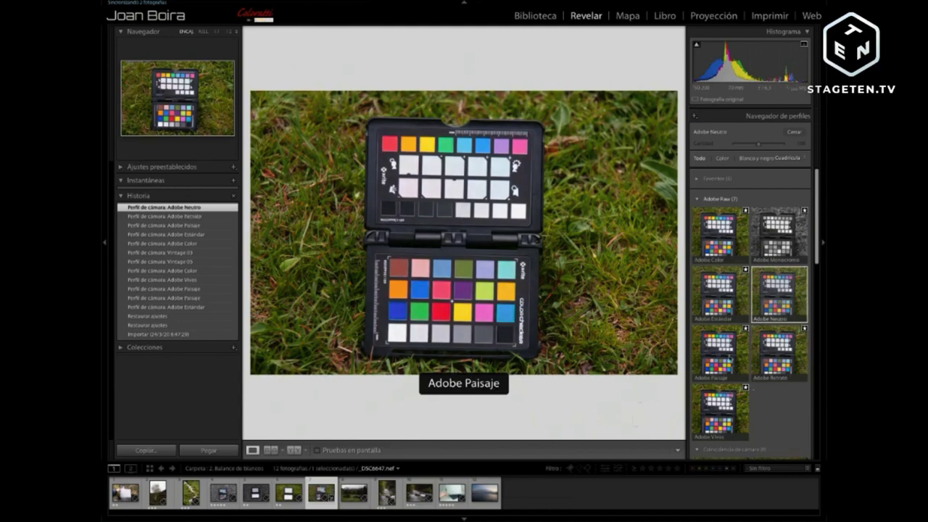
left_click(731, 359)
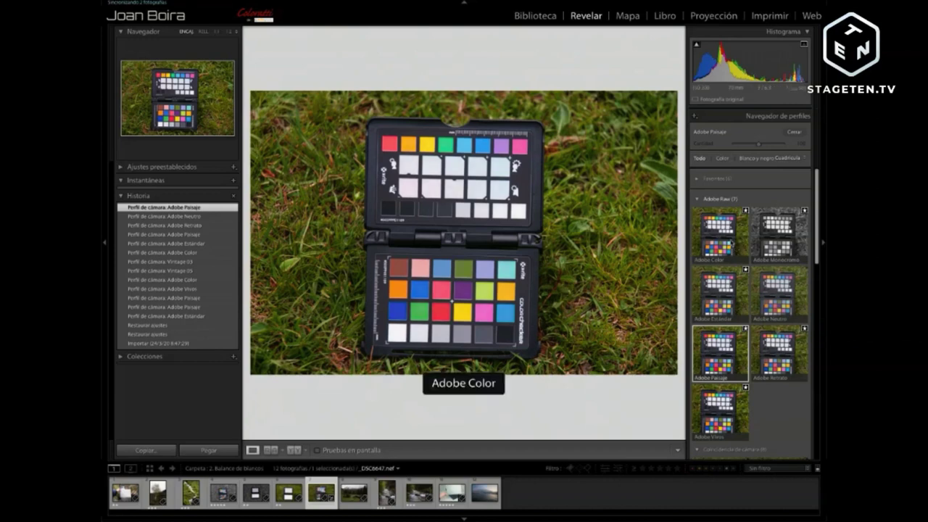
left_click(737, 242)
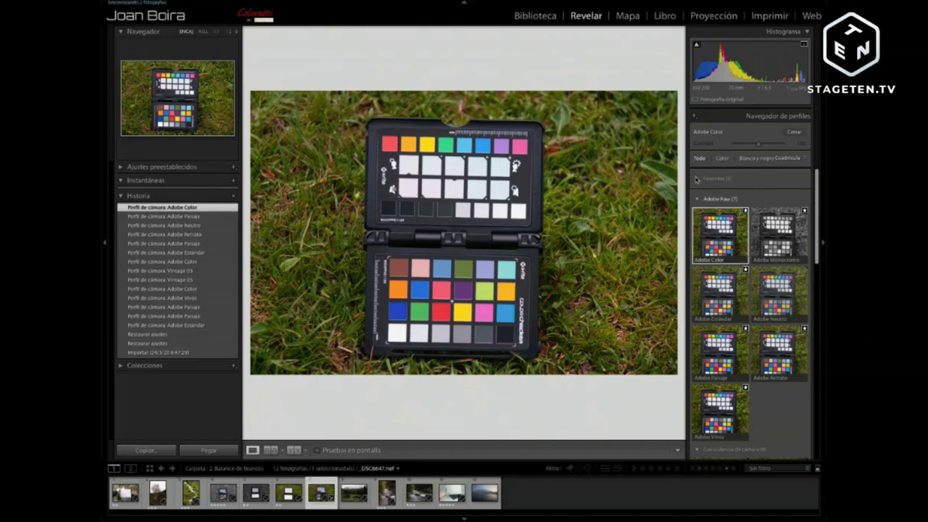
left_click(697, 179)
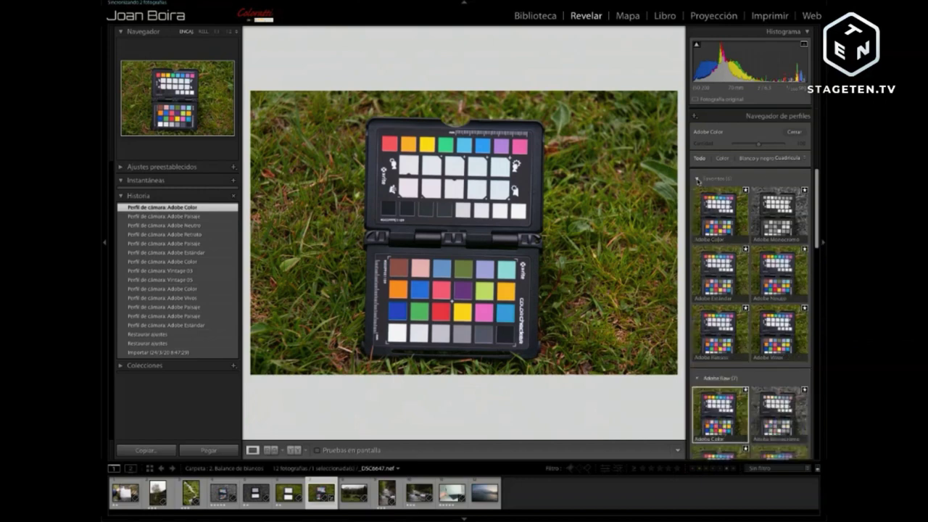
left_click(697, 179)
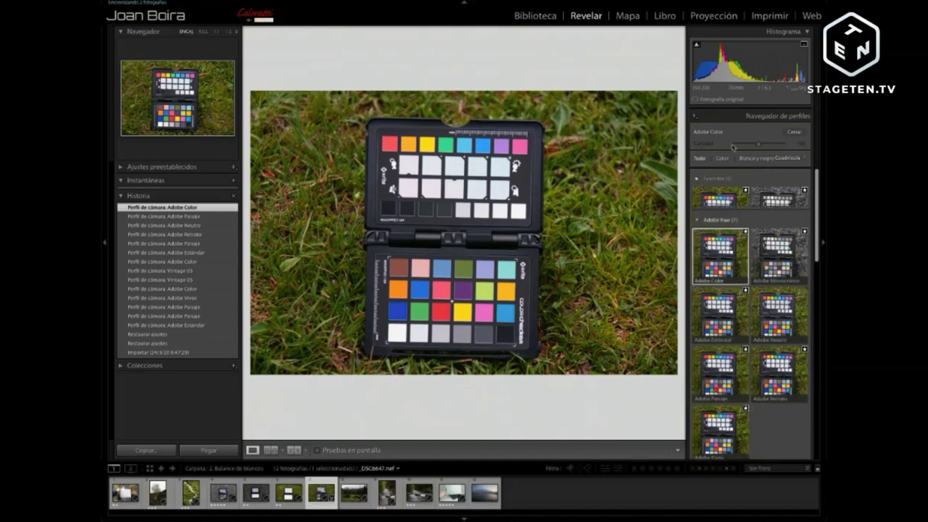
- Close the Profile Browser and switch to the white-card side photo in the filmstrip
left_click(794, 132)
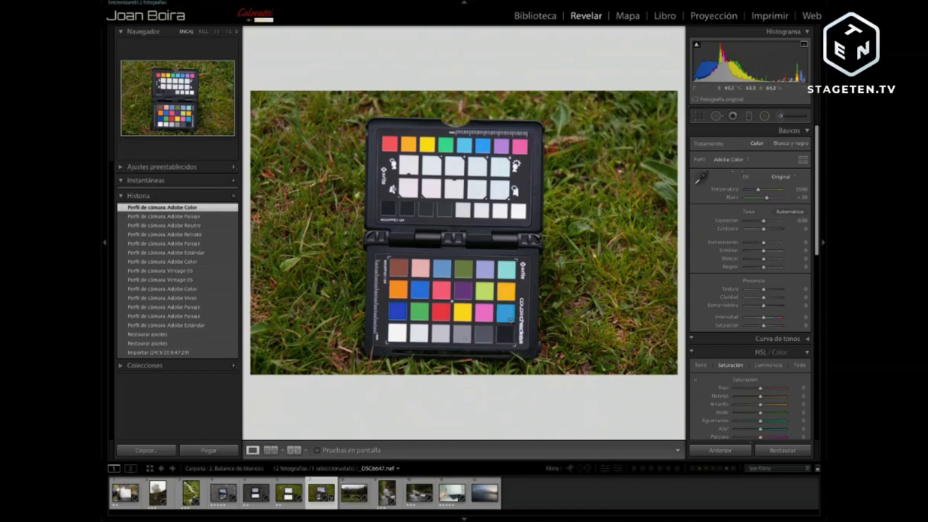
left_click(701, 179)
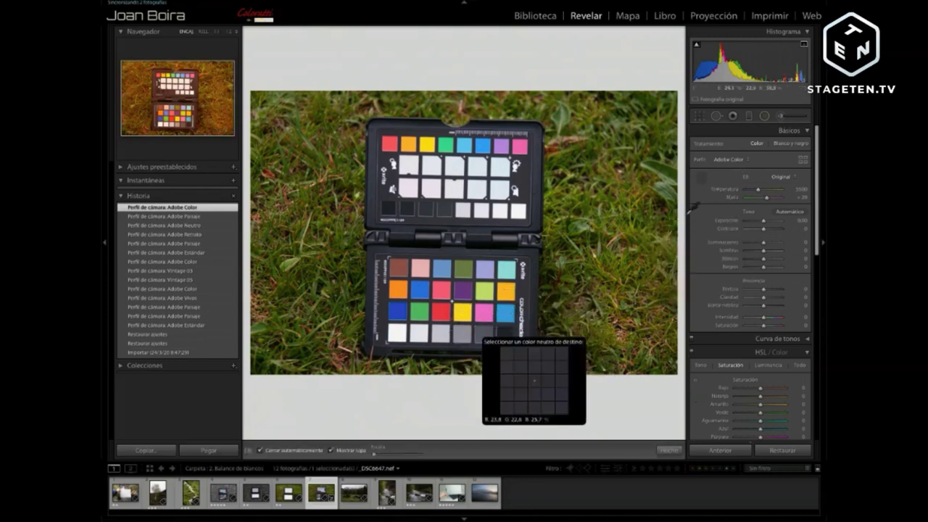
left_click(701, 179)
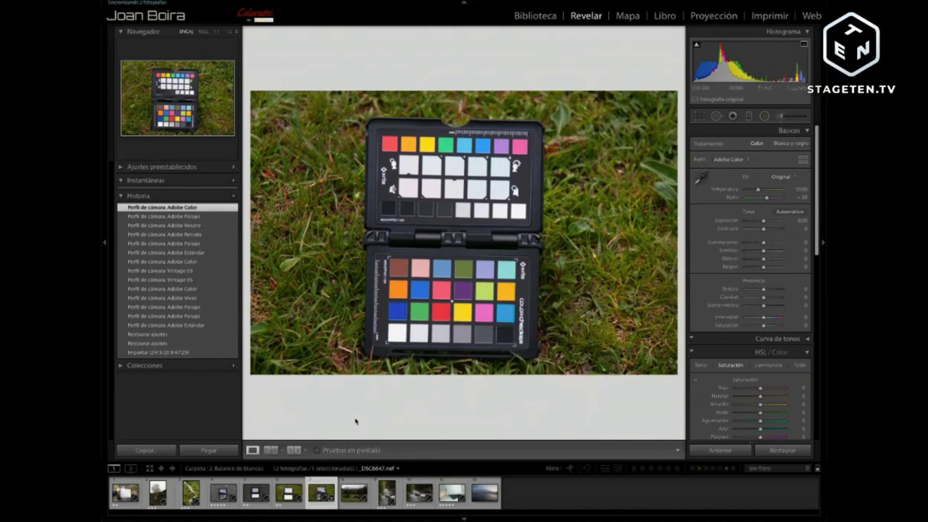
left_click(290, 494)
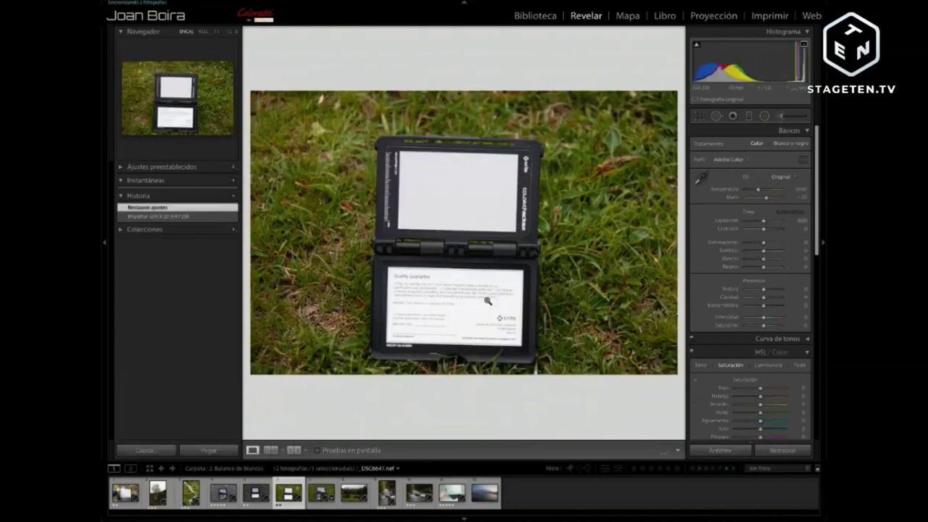
- Sample the white card with the WB eyedropper, giving Temperature 5700 and Tint +6
left_click(701, 177)
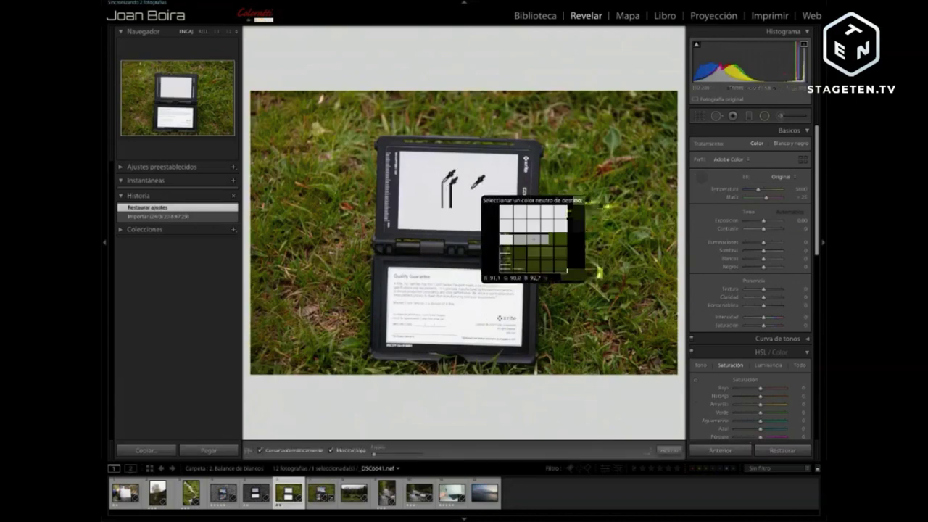
left_click(531, 239)
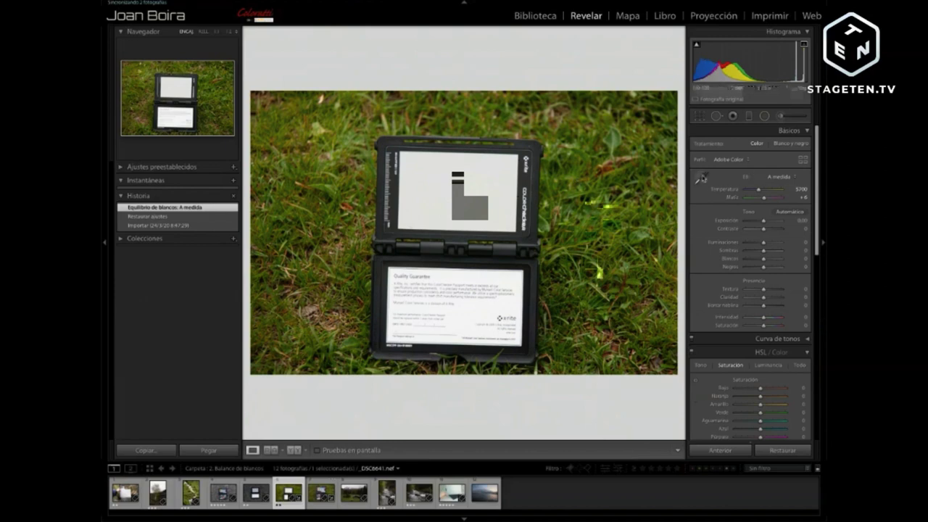
left_click(703, 177)
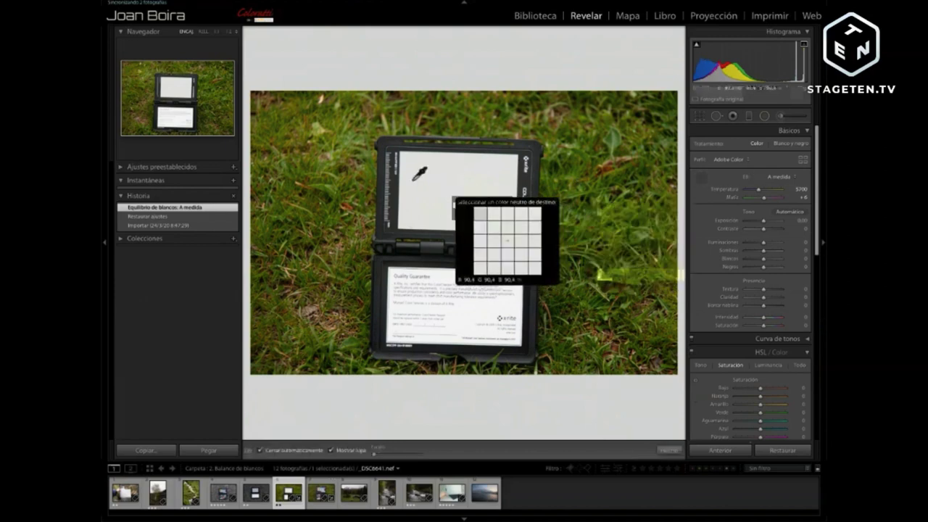
left_click(701, 178)
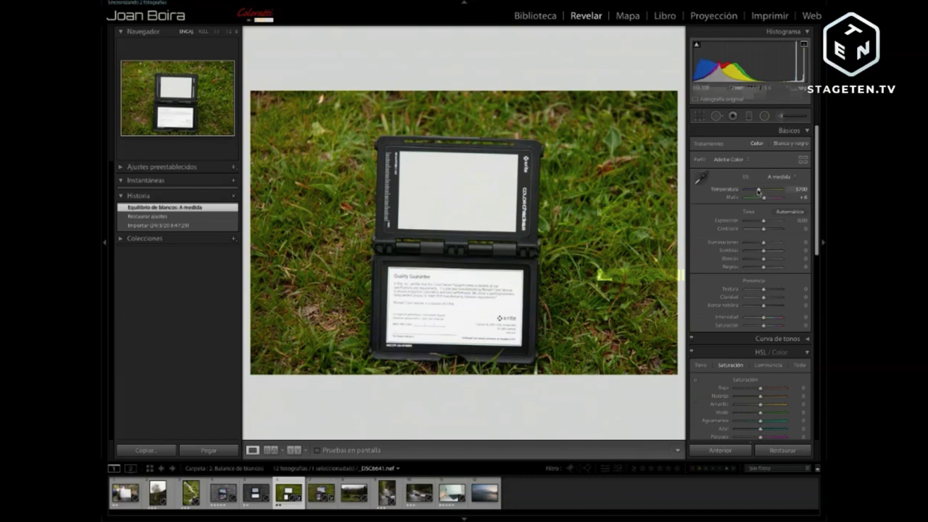
- Raise the white-card photo's Temperature to 6176, then open the waterfall photo
left_click_drag(761, 194, 764, 193)
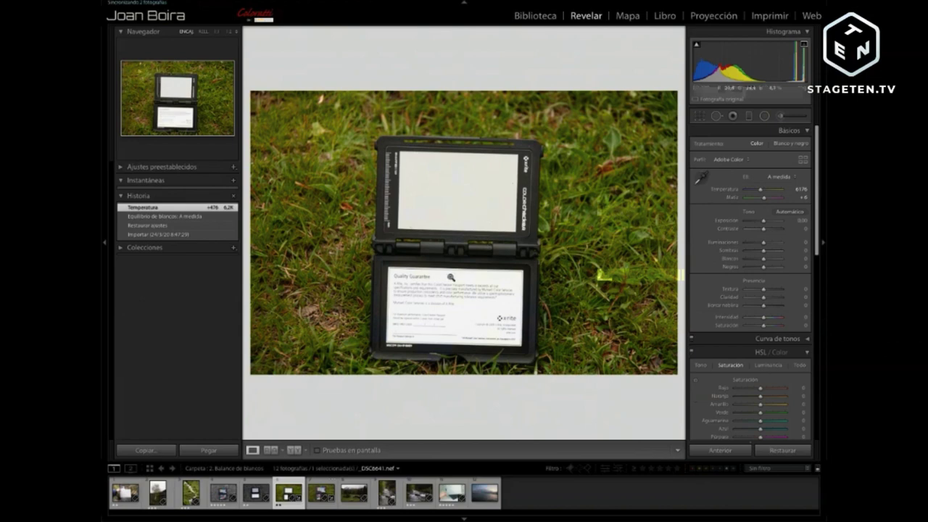
left_click(190, 496)
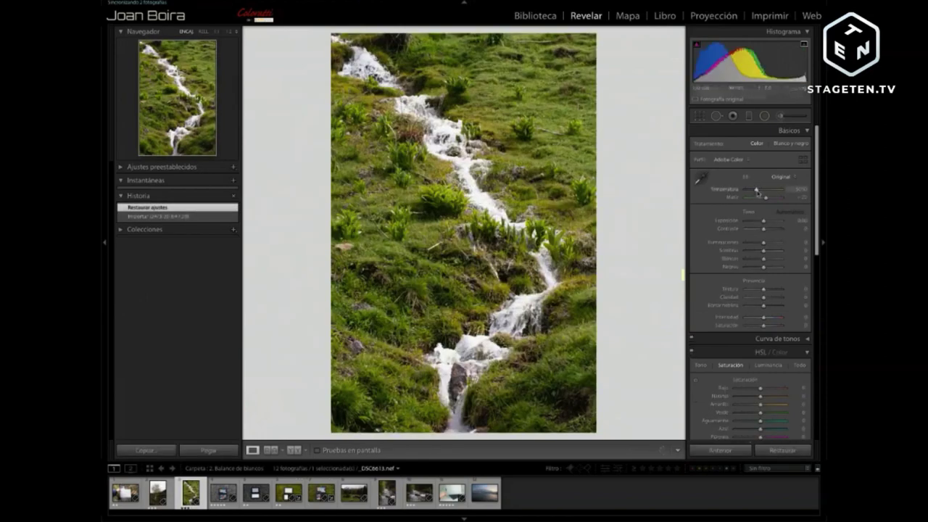
- Adjust the waterfall's Temperature and Tint sliders, settling at 3775 and +36
left_click_drag(757, 190, 753, 190)
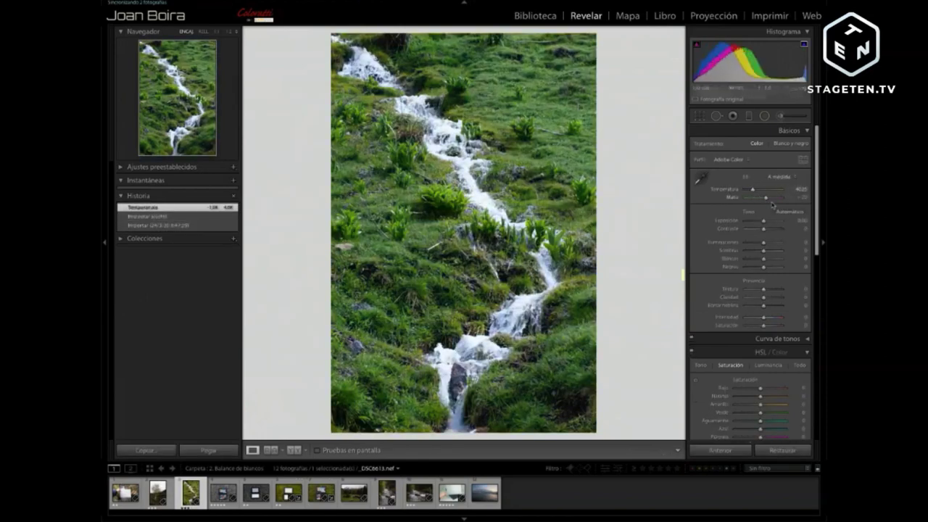
left_click(771, 198)
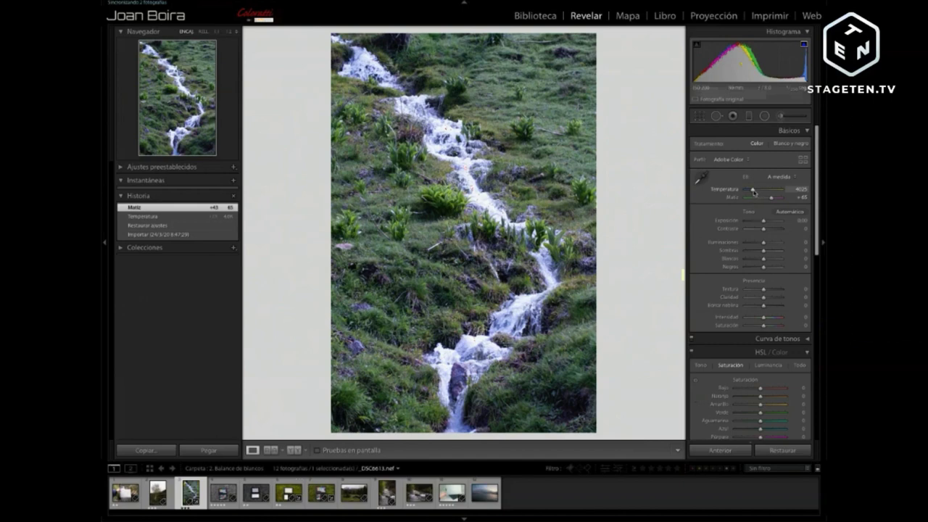
left_click_drag(753, 190, 756, 190)
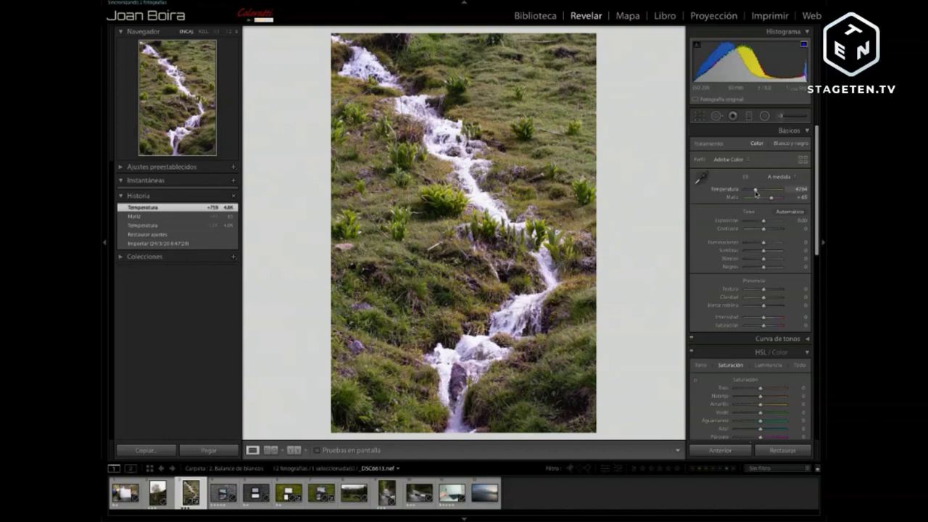
left_click_drag(756, 194, 767, 201)
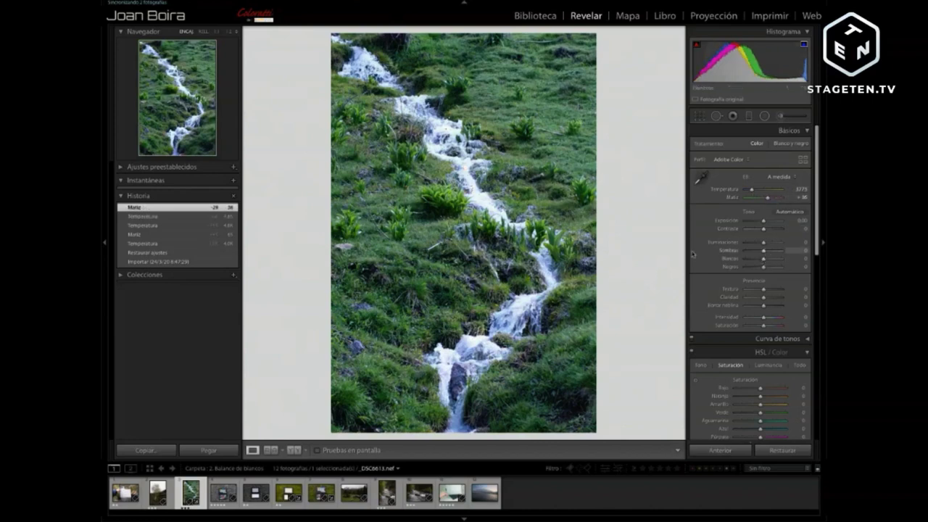
- Back on the white-card photo, sample the grey card for Temperature 5750, Tint +2
left_click(287, 493)
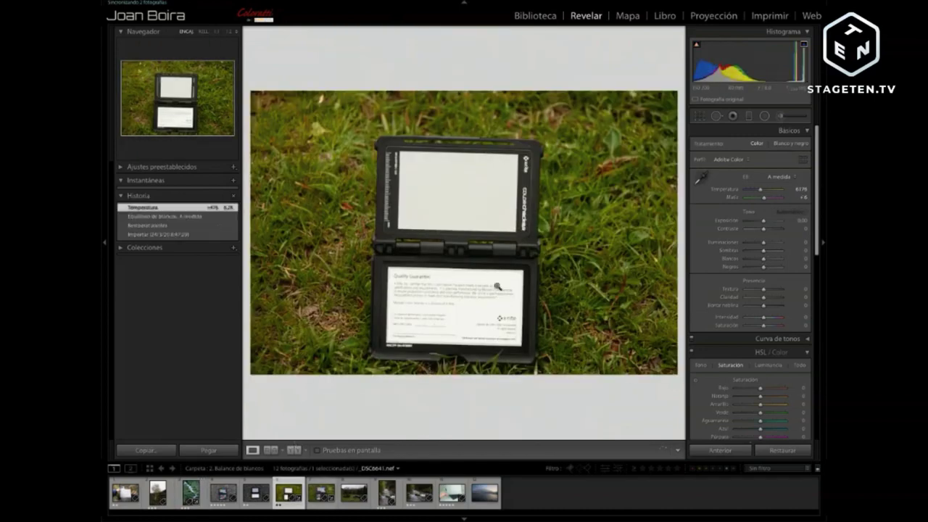
left_click(700, 177)
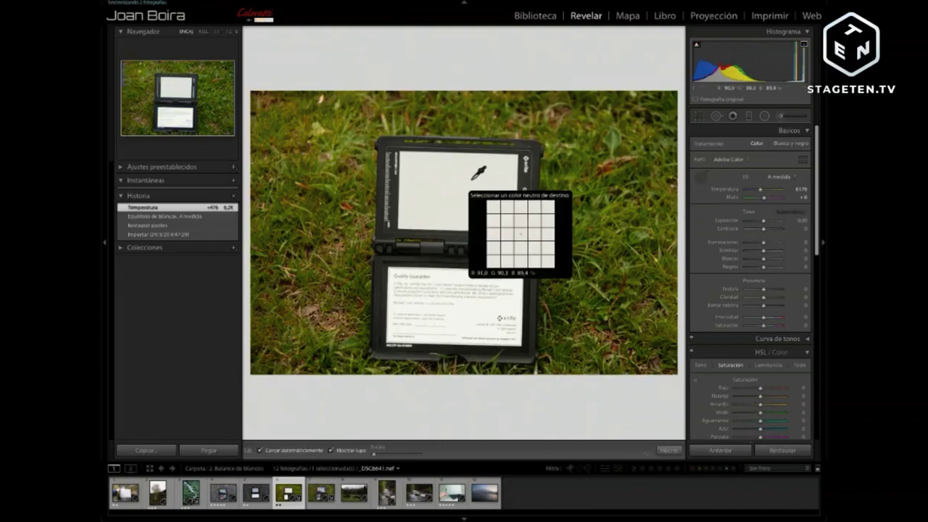
left_click(480, 176)
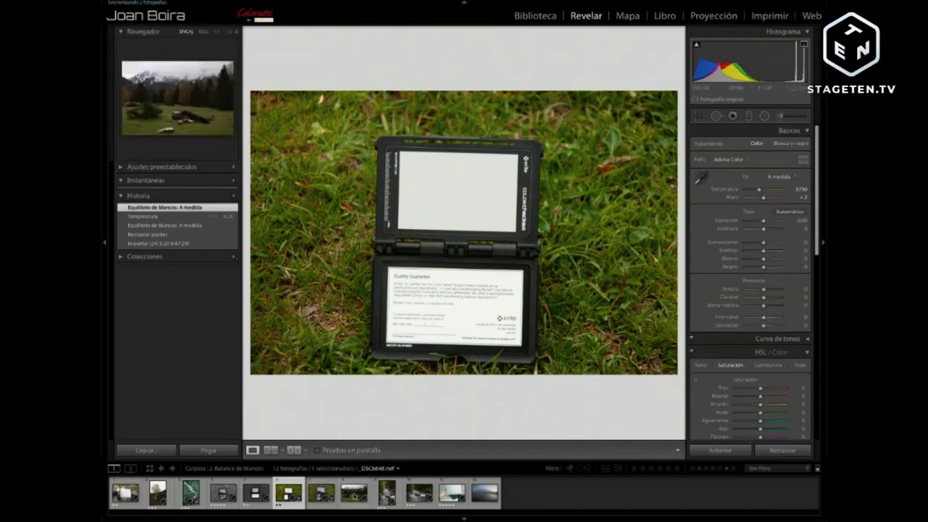
- Open the mountain landscape, hide the side panels, and push Temperature much warmer
left_click(354, 493)
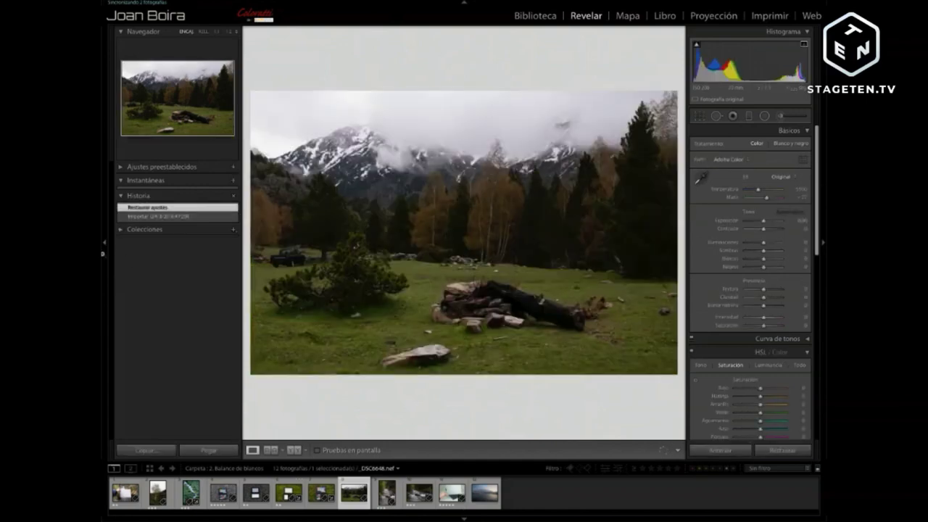
left_click(105, 245)
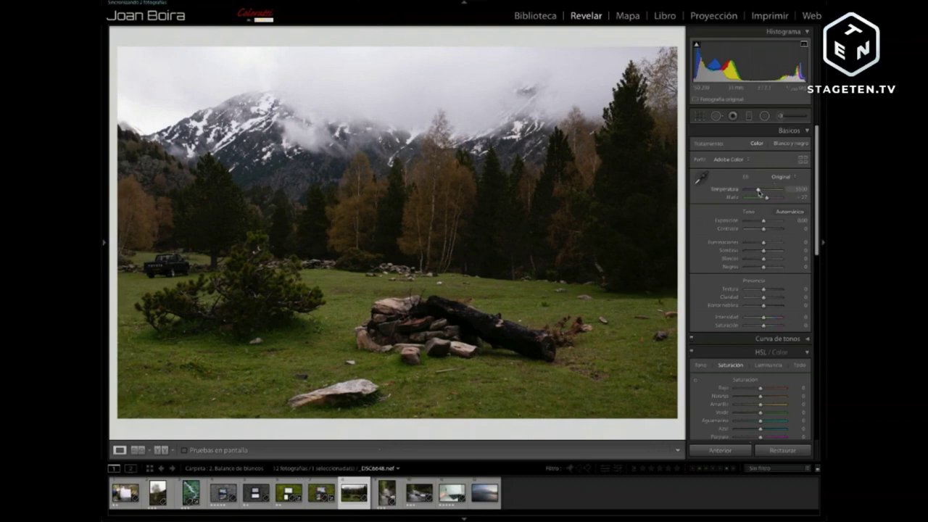
mouse_move(758, 190)
left_mouse_down()
mouse_move(767, 198)
mouse_move(752, 204)
mouse_move(770, 191)
left_mouse_up()
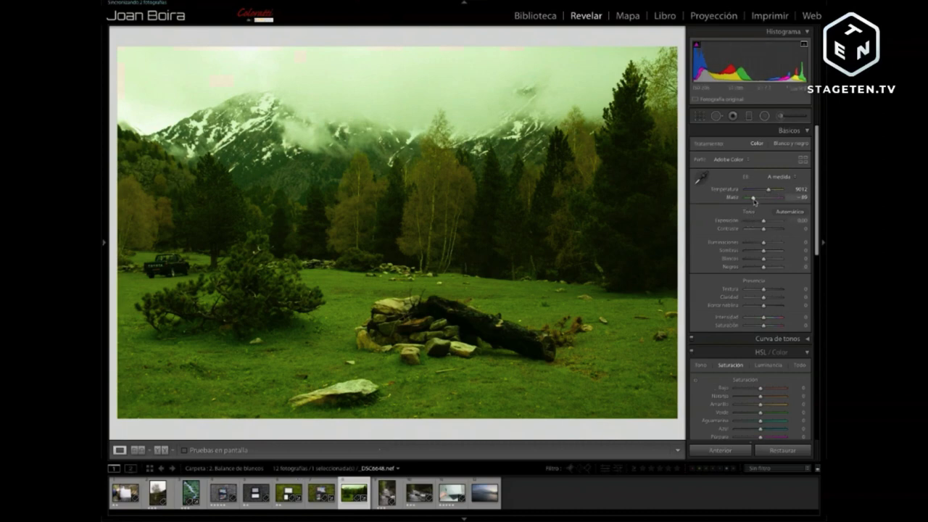
- Adjust Tint and Temp back and forth, settling at Temp 13,541, Tint -72
left_click_drag(754, 201, 760, 200)
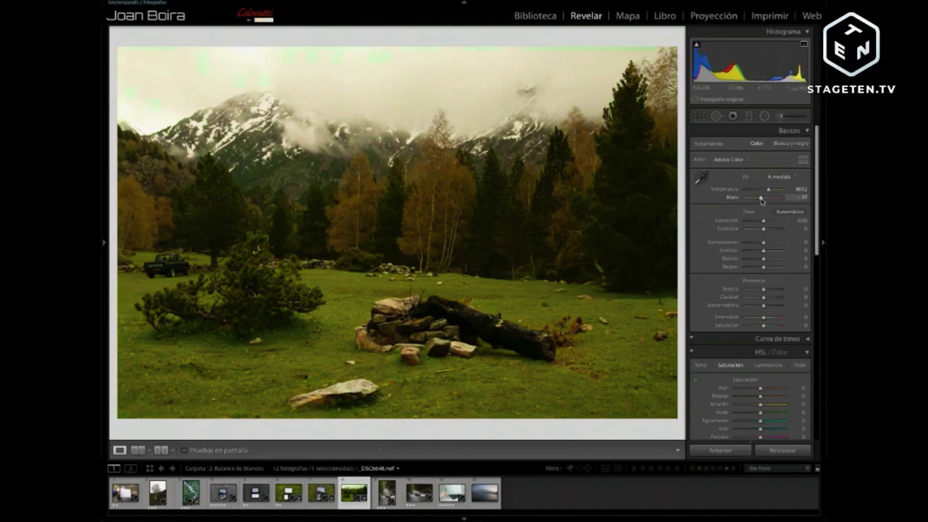
left_click_drag(761, 202, 762, 194)
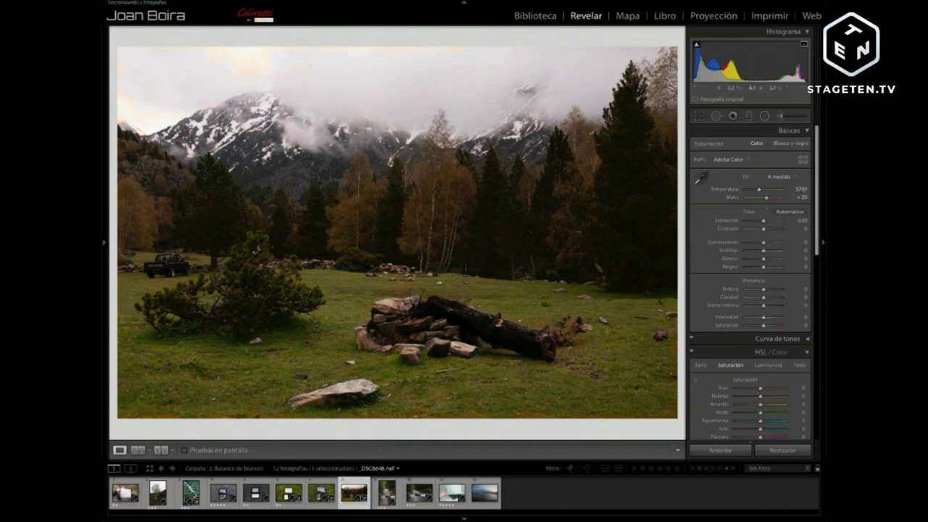
left_click_drag(768, 199, 768, 201)
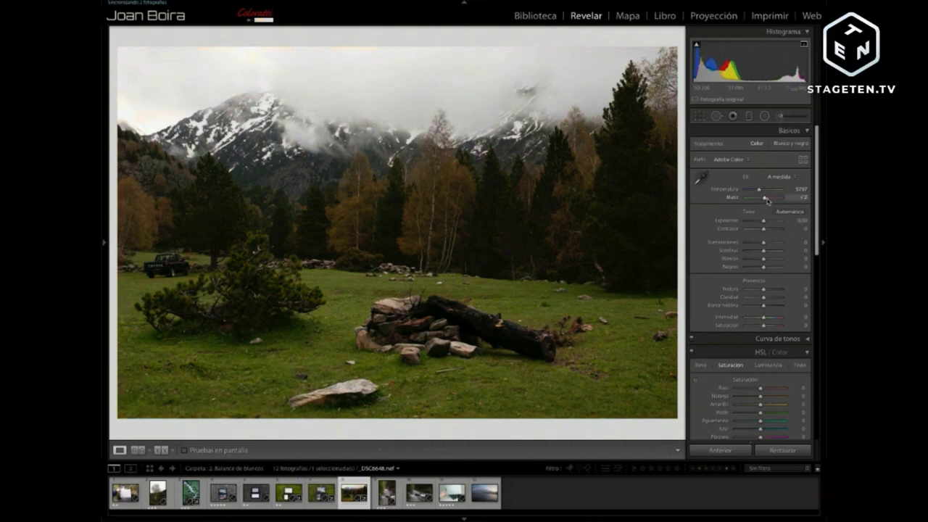
left_click_drag(768, 202, 764, 205)
mouse_move(761, 189)
left_mouse_down()
mouse_move(755, 198)
mouse_move(772, 189)
left_mouse_up()
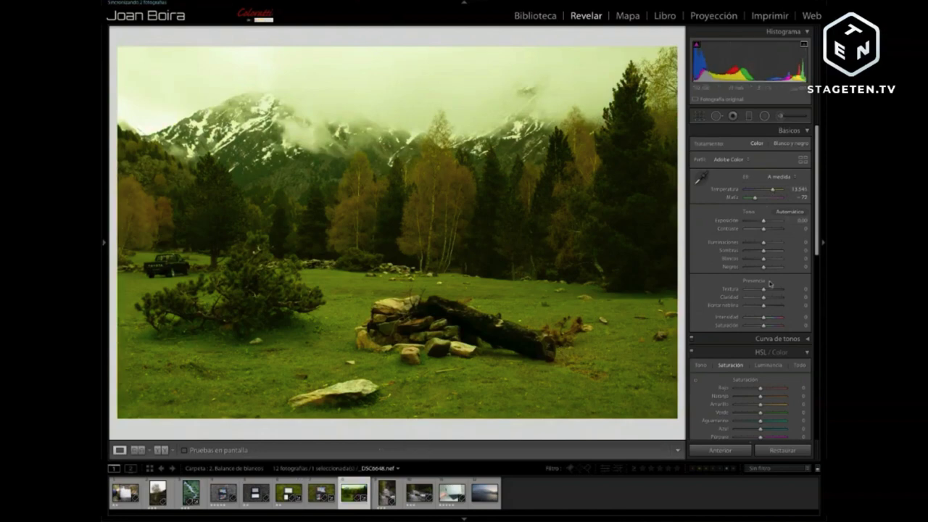
- Max Saturation to +100, then tune Tint and Temp to a natural 5670, +6
left_click_drag(763, 325, 782, 346)
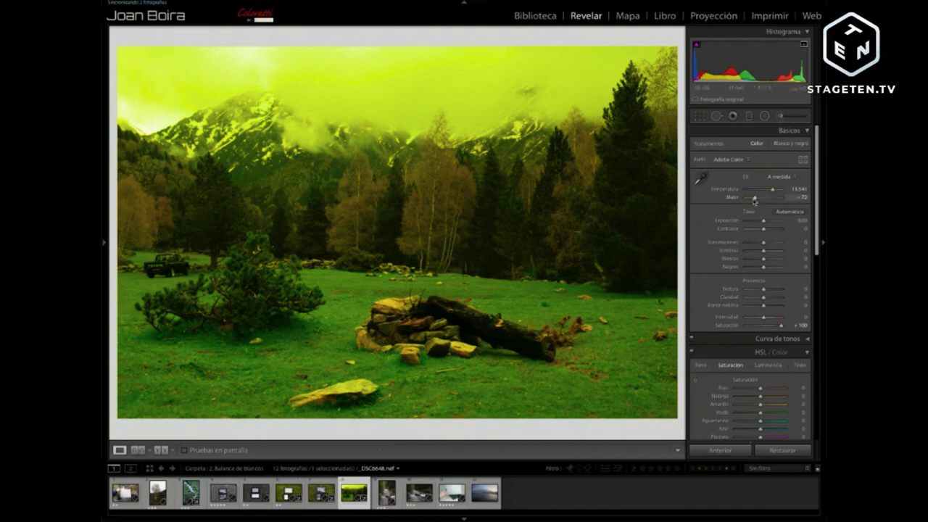
left_click_drag(756, 201, 771, 200)
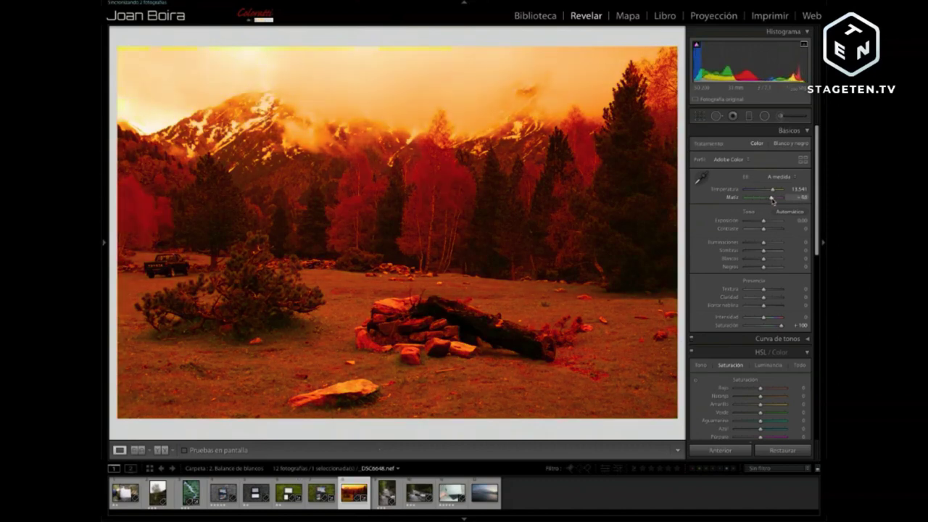
left_click_drag(773, 200, 761, 201)
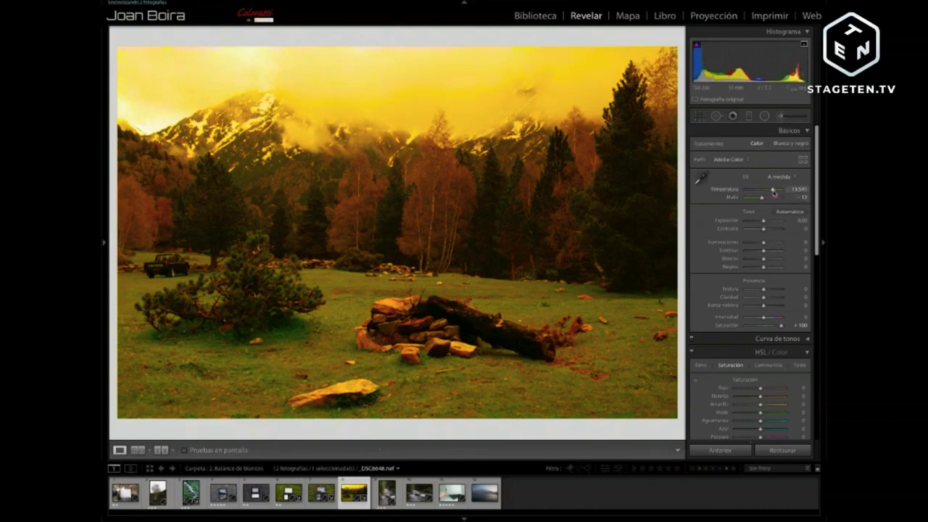
left_click_drag(772, 192, 753, 192)
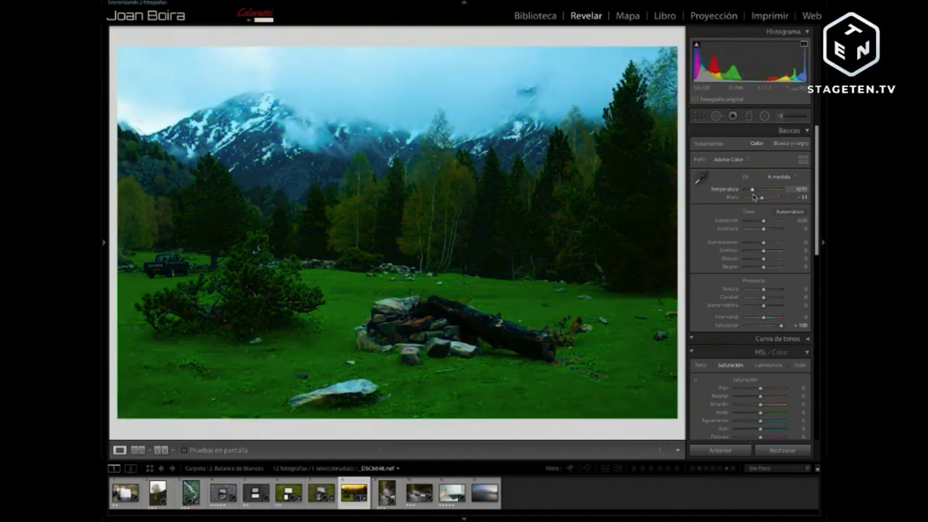
left_click_drag(754, 197, 761, 196)
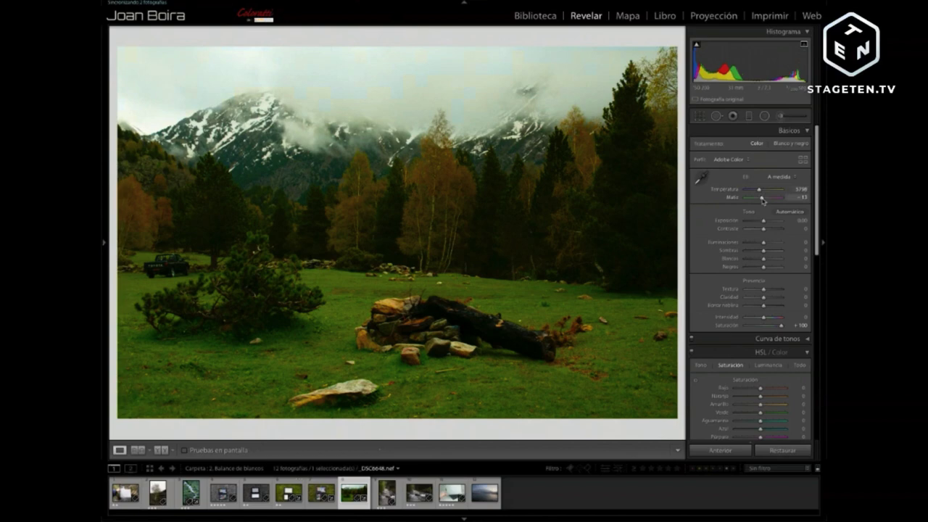
left_click_drag(763, 198, 760, 194)
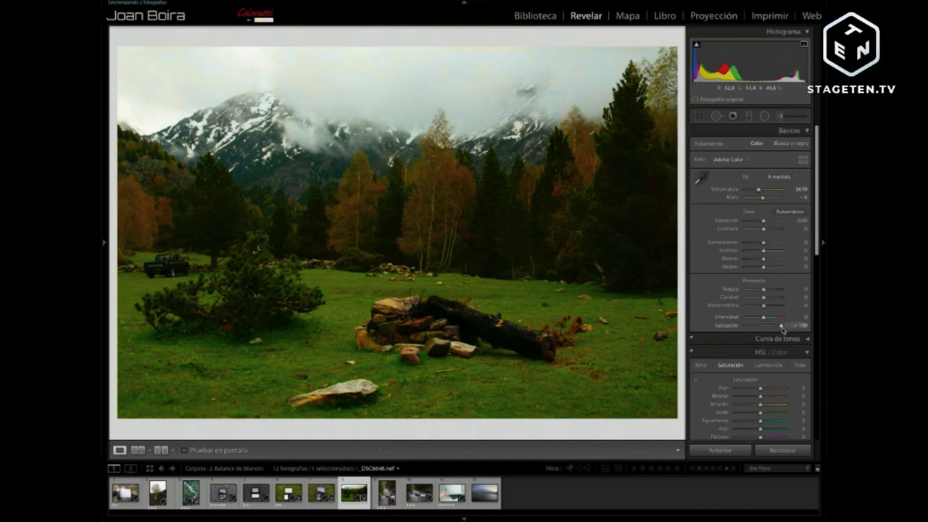
- Reset the meadow landscape's Saturation to 0, keeping Temp 5670 and Tint +6
double_click(781, 326)
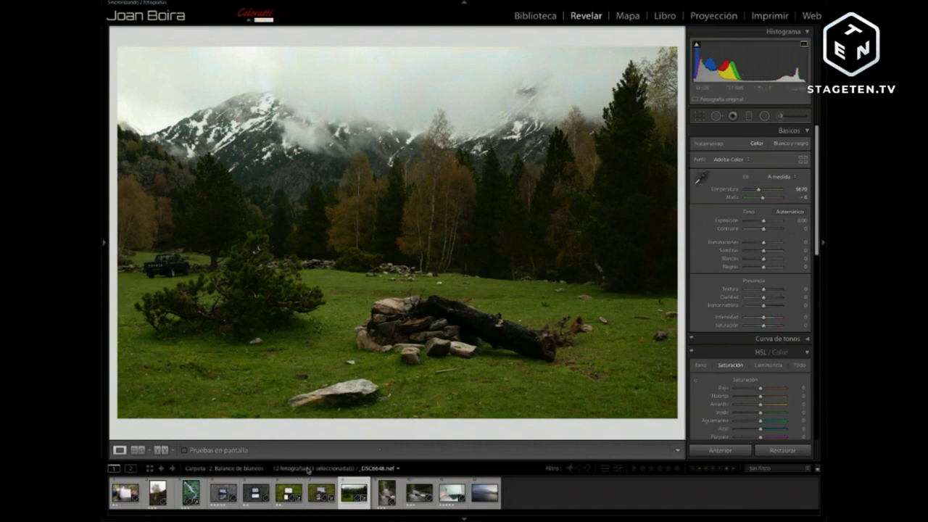
left_click(288, 496)
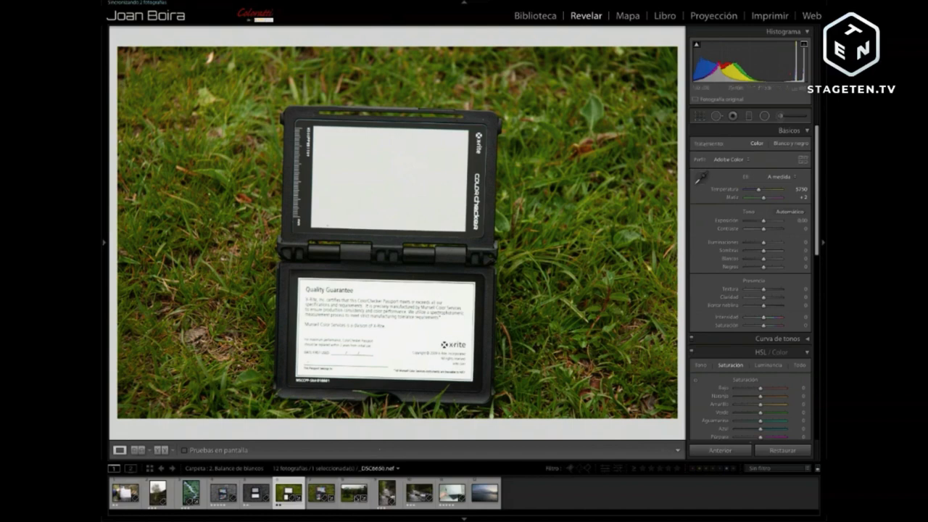
left_click(353, 493)
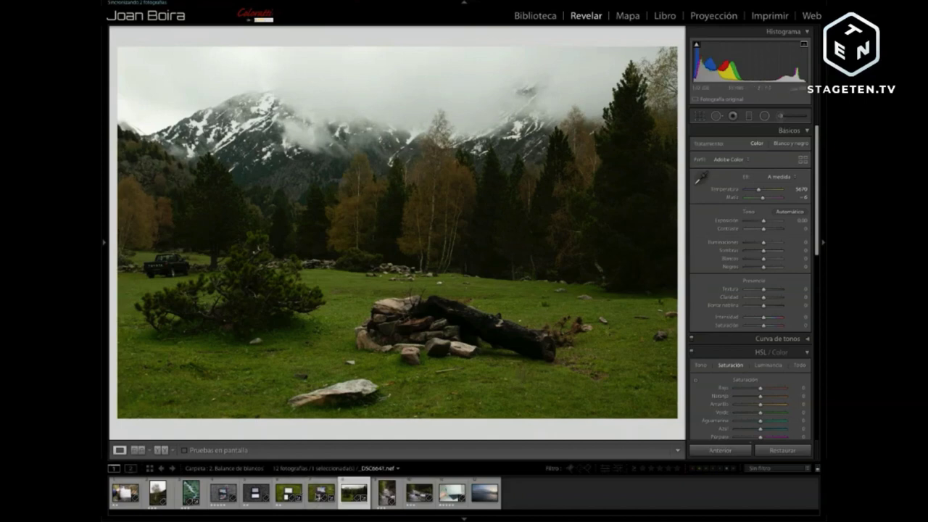
- Open the ColorChecker-on-grass photo from the filmstrip with As Shot white balance
left_click(321, 508)
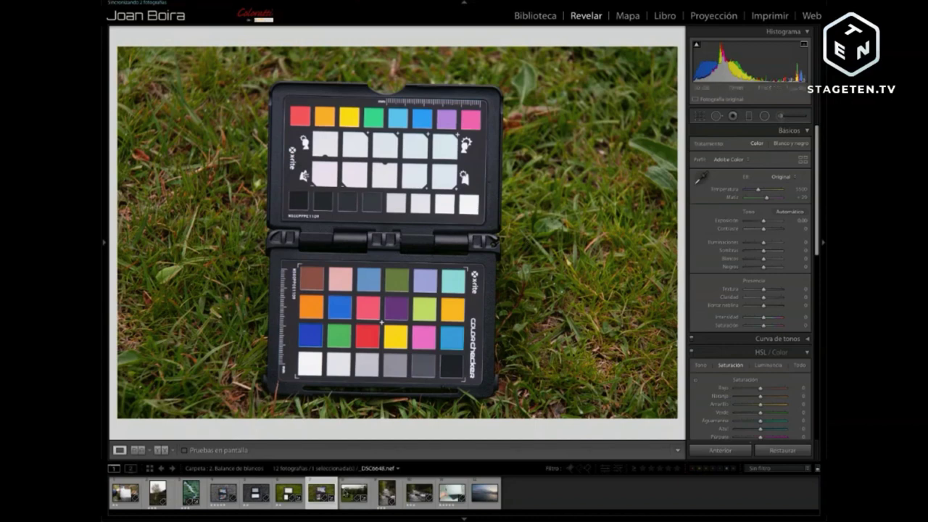
- View the landscape, then open ColorChecker shot _DSC6647 with Temp 5800, Tint +15
left_click(351, 495)
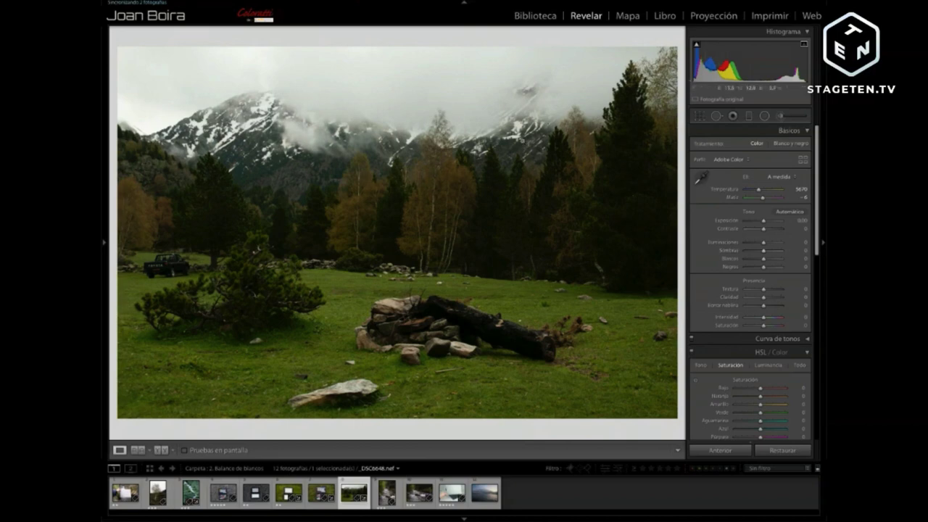
left_click(321, 497)
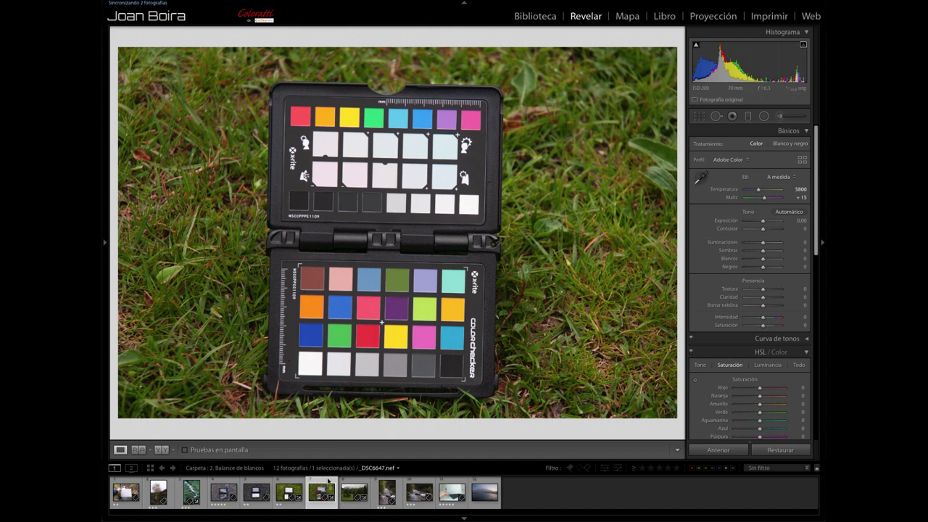
- From Library, export the photo with the X-Rite ColorChecker Camera Calibration preset
left_click(536, 16)
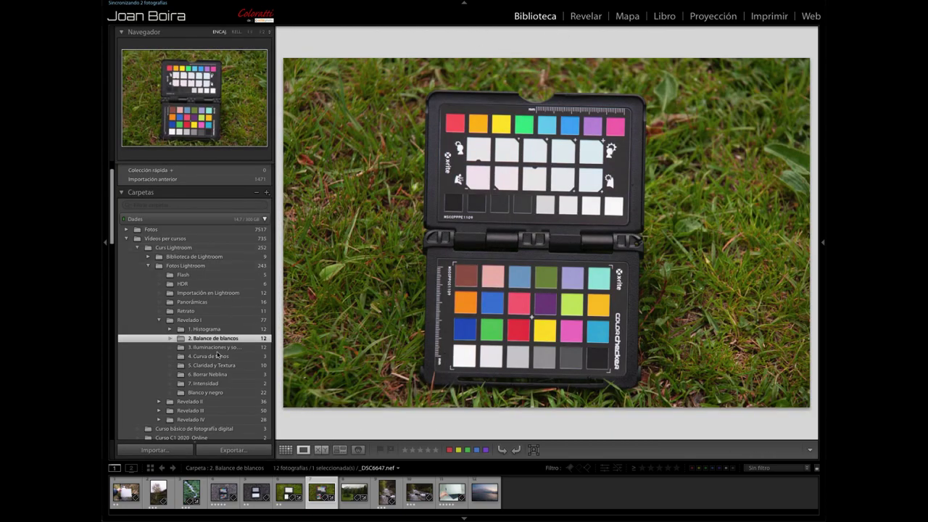
left_click(232, 450)
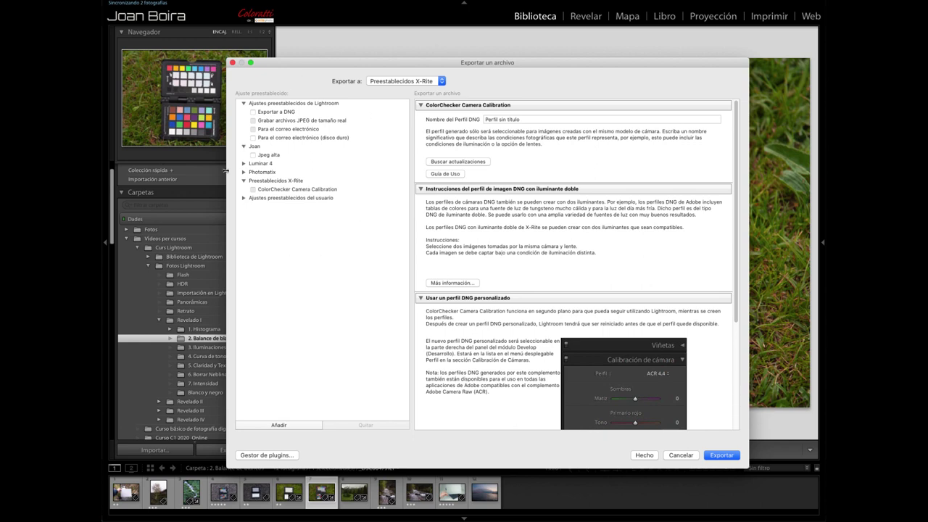
left_click(287, 191)
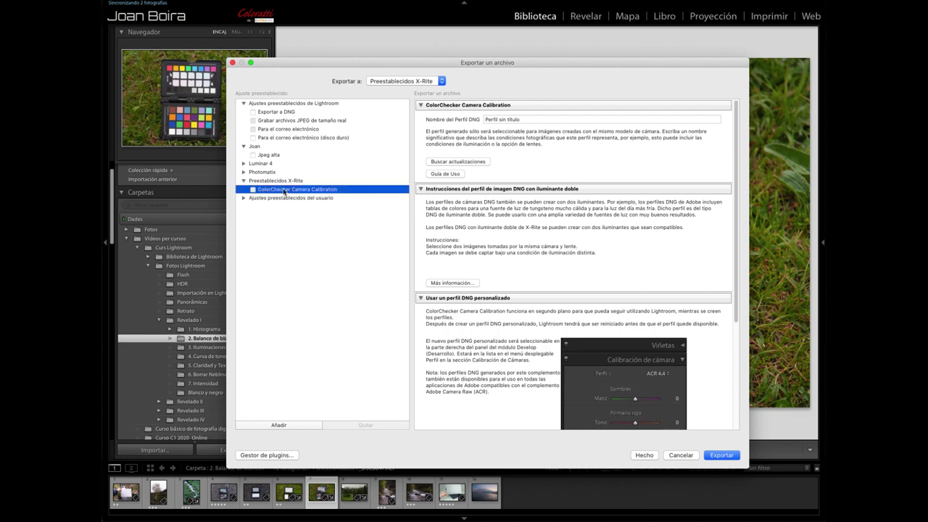
left_click(508, 120)
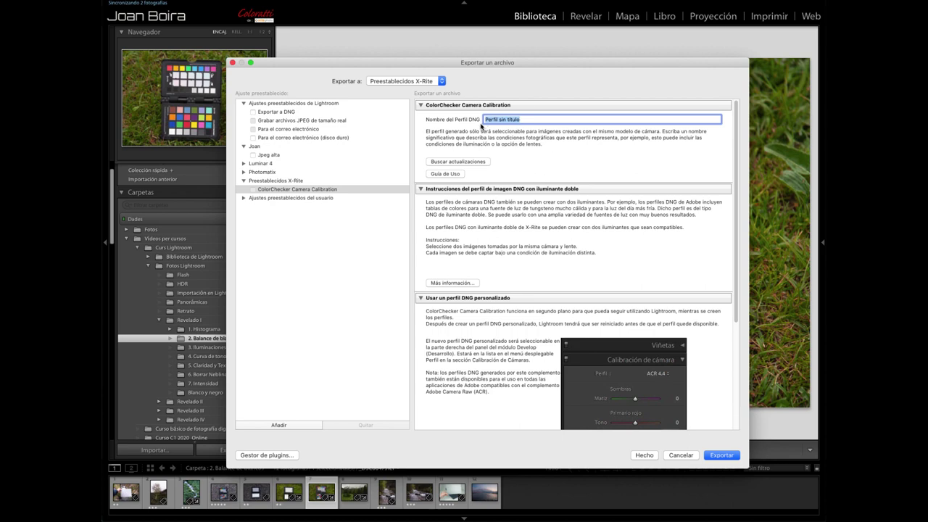
- Enter D300_18-70_70_Niebla as the 'Nombre del Perfil DNG'
type("D300_18-70_70_Niebla")
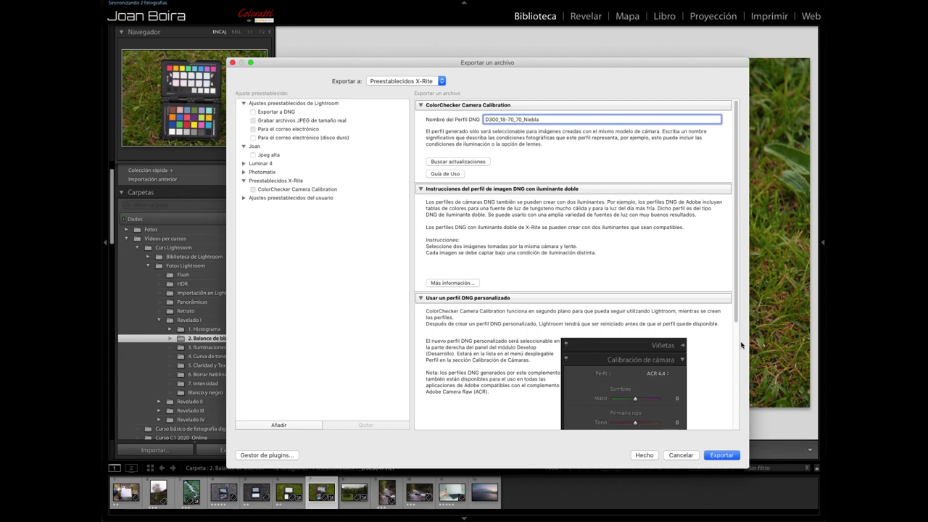
- Export to build the DNG camera profile and receive the success notice
left_click(722, 455)
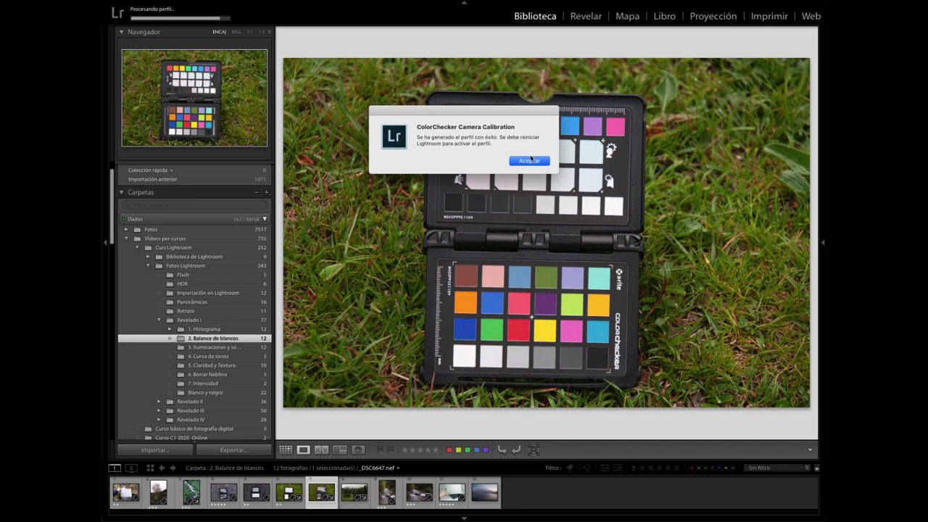
- Dismiss the success notice and quit Lightroom Classic so the new profile loads
left_click(532, 161)
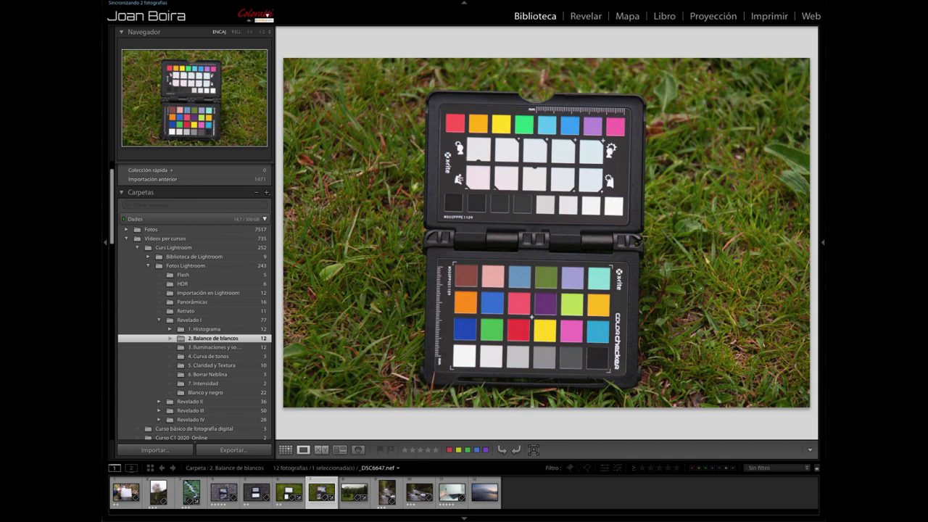
left_click(145, 1)
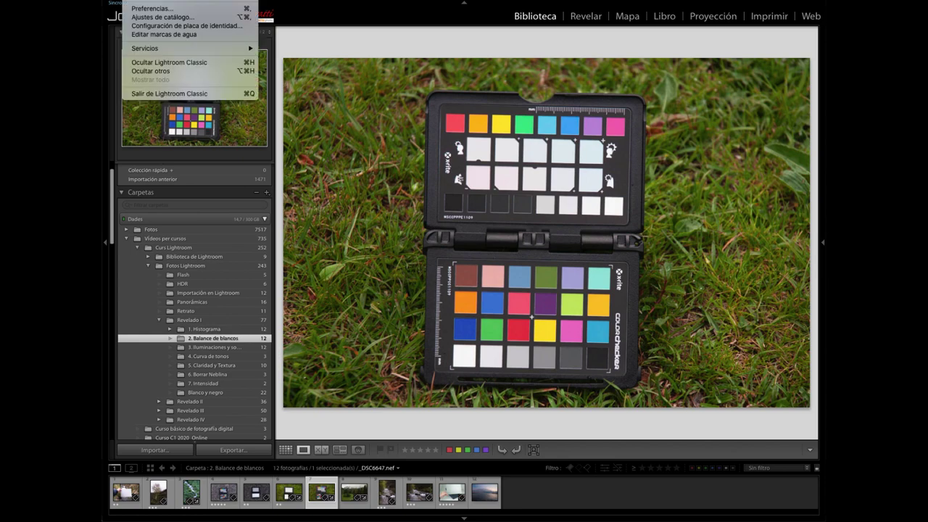
left_click(180, 94)
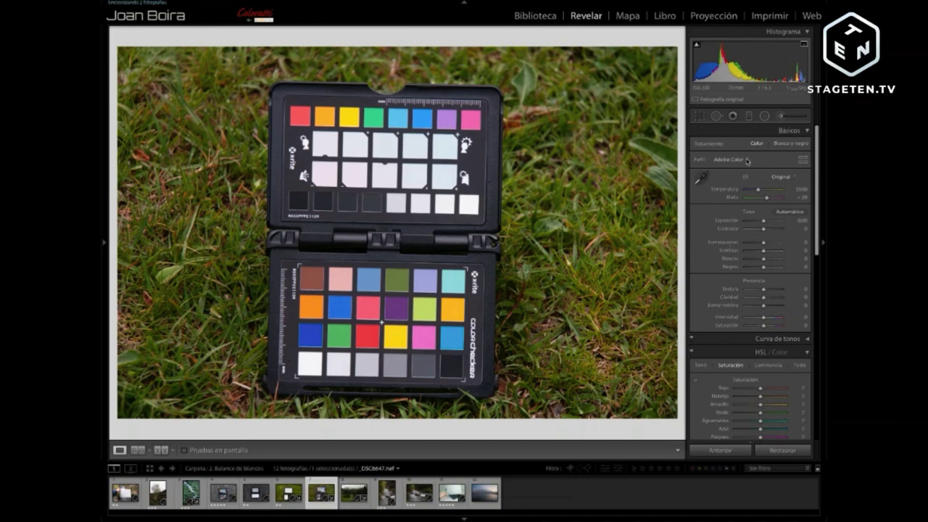
- Select both ColorChecker photos with Sinc. automática enabled, then check the Perfil list
left_click(749, 163)
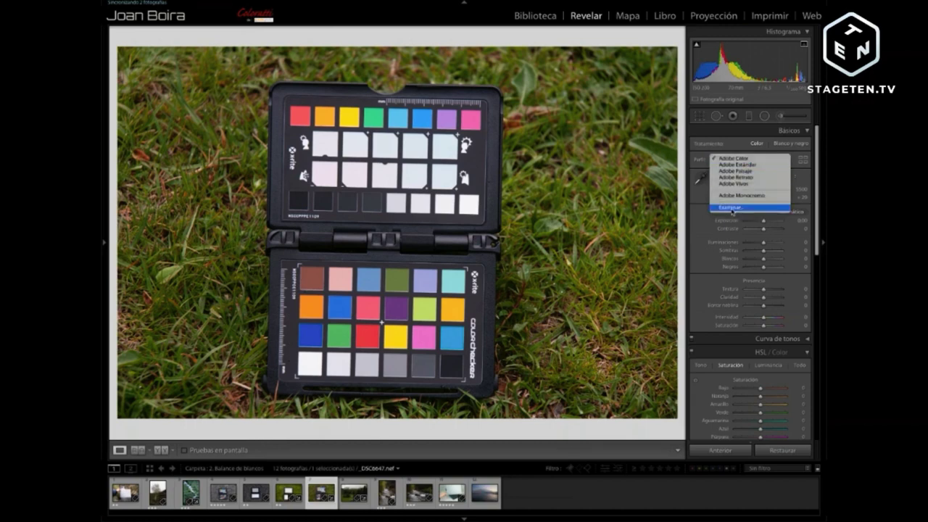
left_click(691, 167)
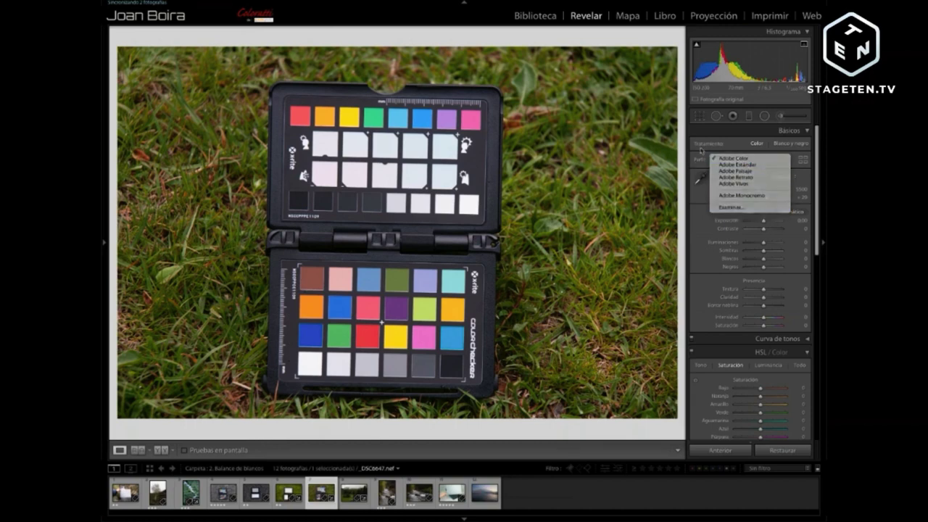
left_click(347, 498, "ctrl")
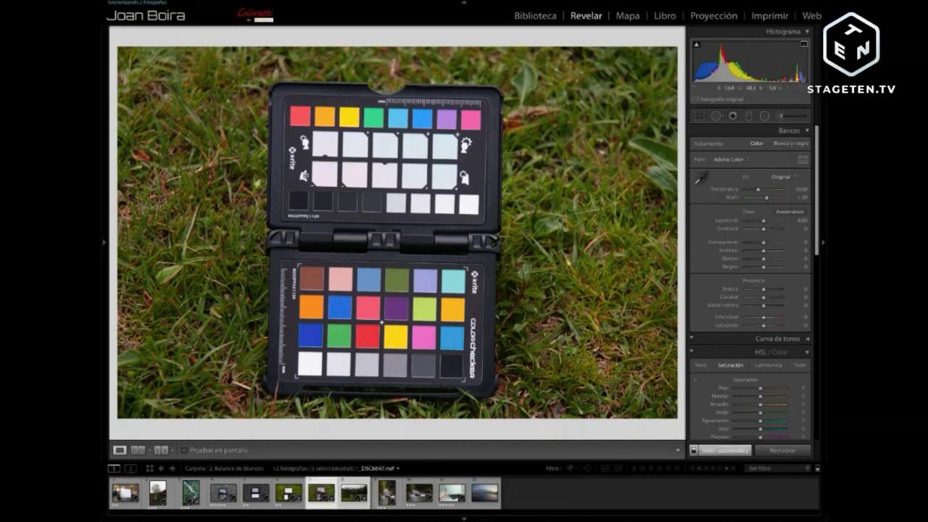
left_click(693, 450)
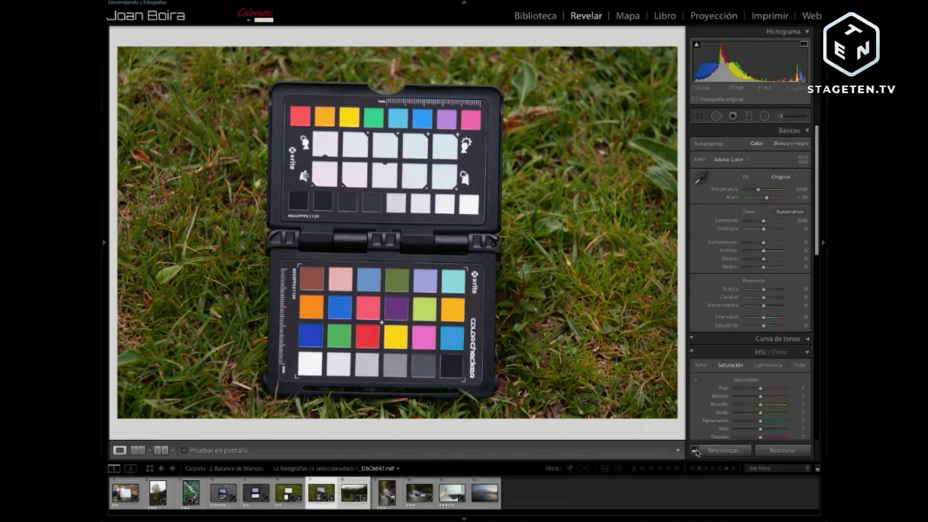
left_click(694, 450)
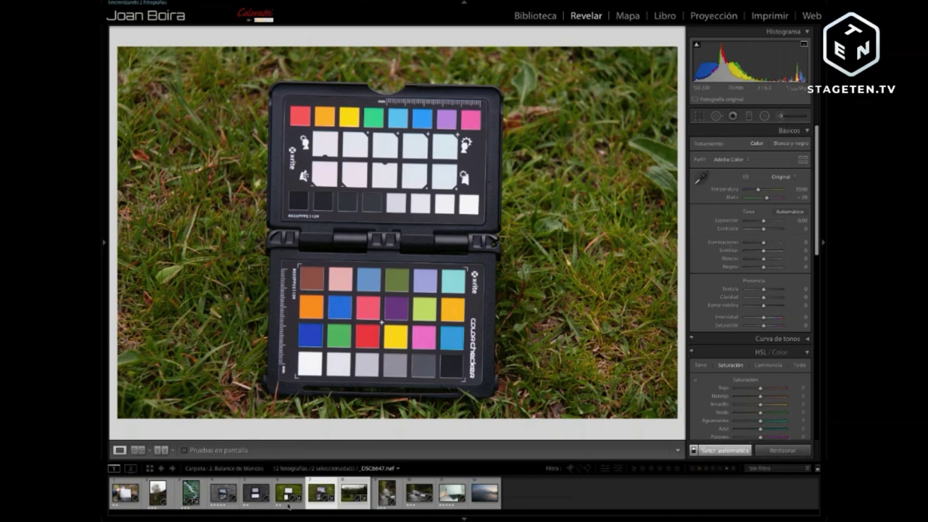
left_click(354, 493)
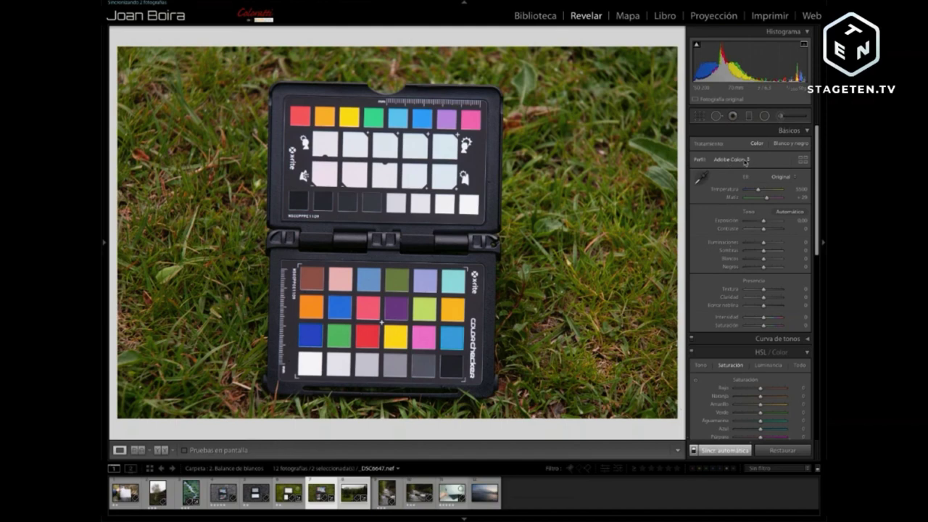
left_click(747, 163)
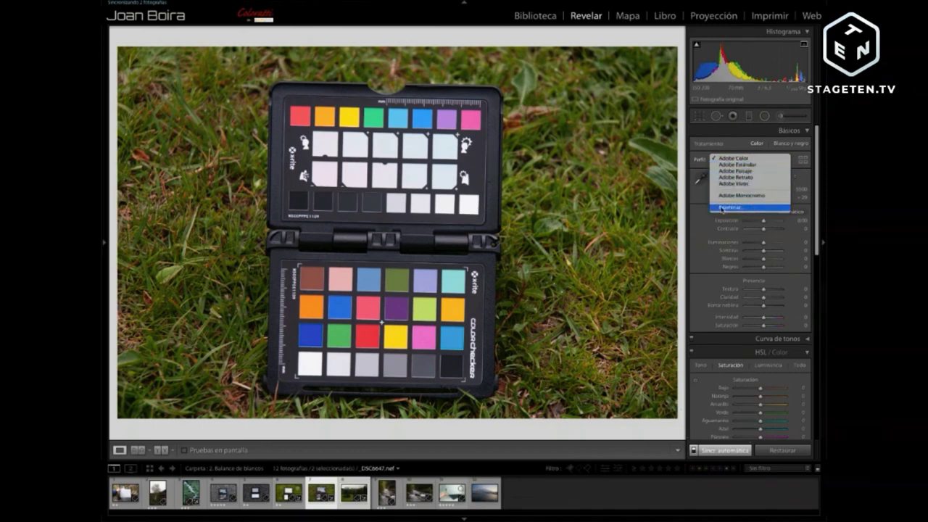
- Open the Profile Browser, collapse Vintage and expand Perfiles to reveal the D300_18-70_70_Niebla profile
left_click(722, 209)
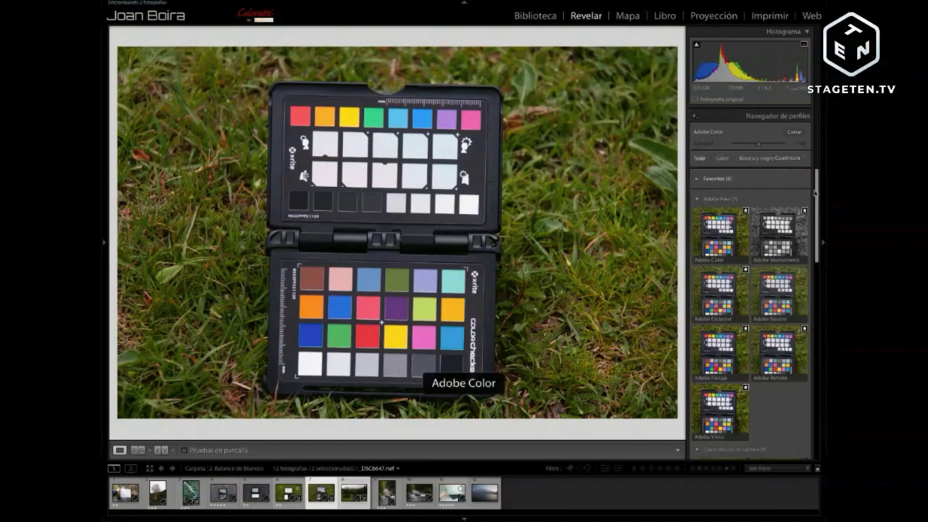
left_click_drag(816, 193, 816, 347)
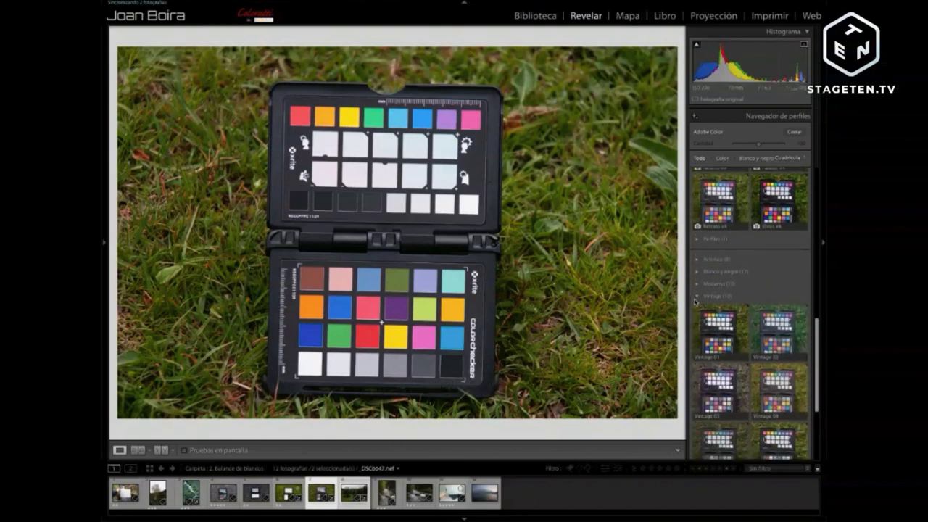
left_click(698, 297)
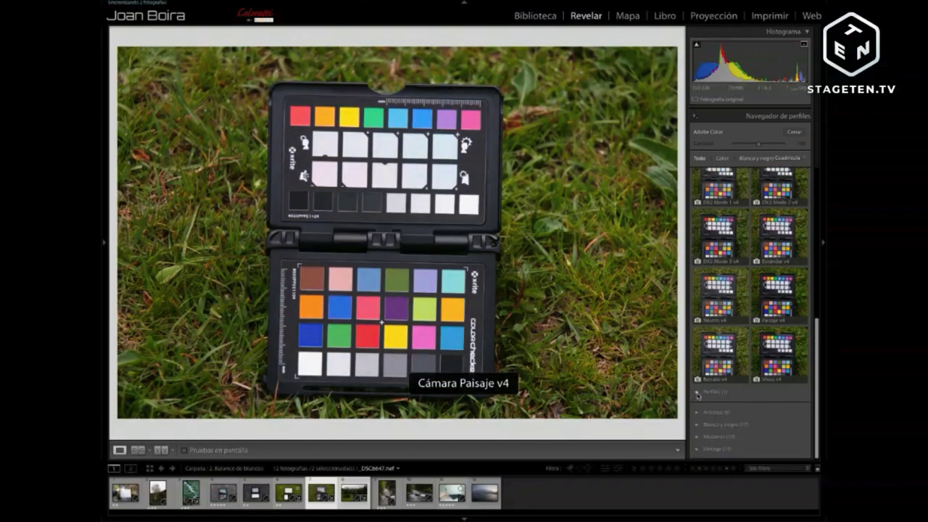
left_click(698, 393)
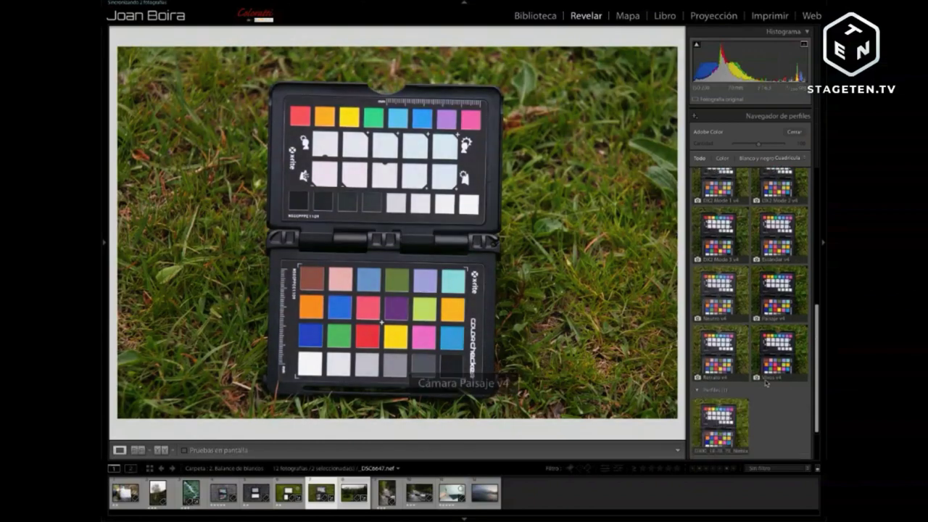
left_click_drag(817, 365, 823, 398)
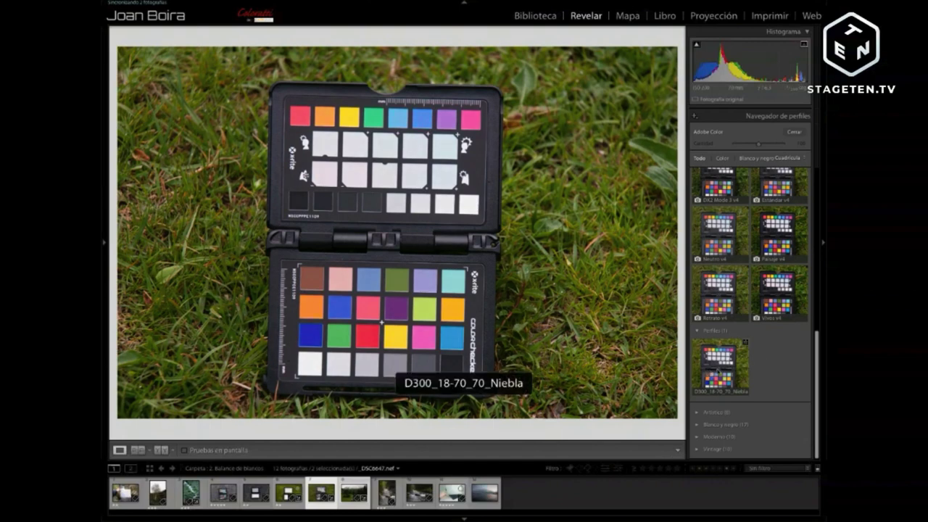
mouse_move(719, 366)
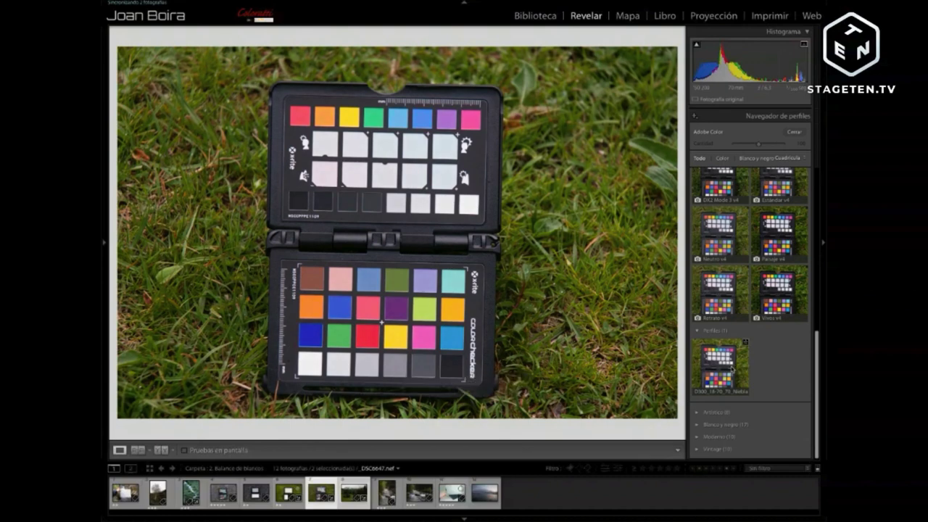
- Apply the D300_18-70_70_Niebla profile from the Profile Browser, then close the browser
left_click(731, 370)
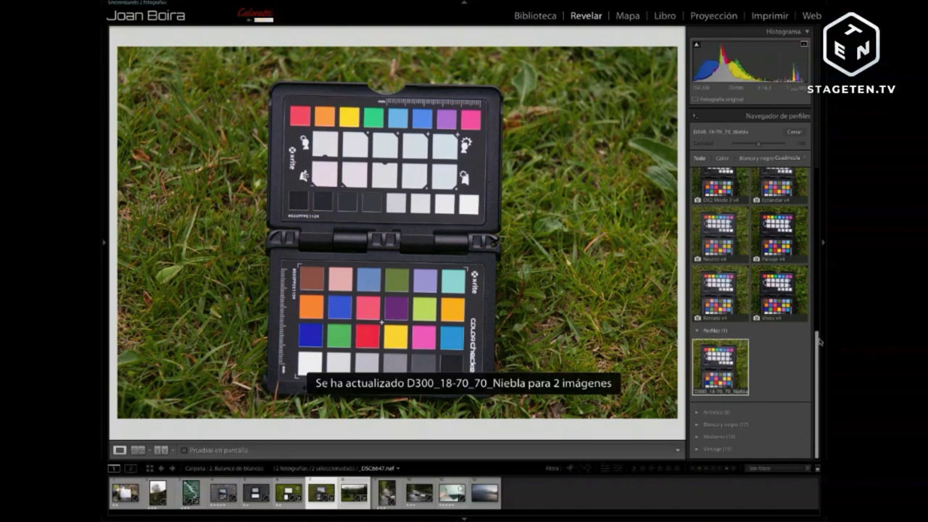
left_click_drag(817, 345, 820, 183)
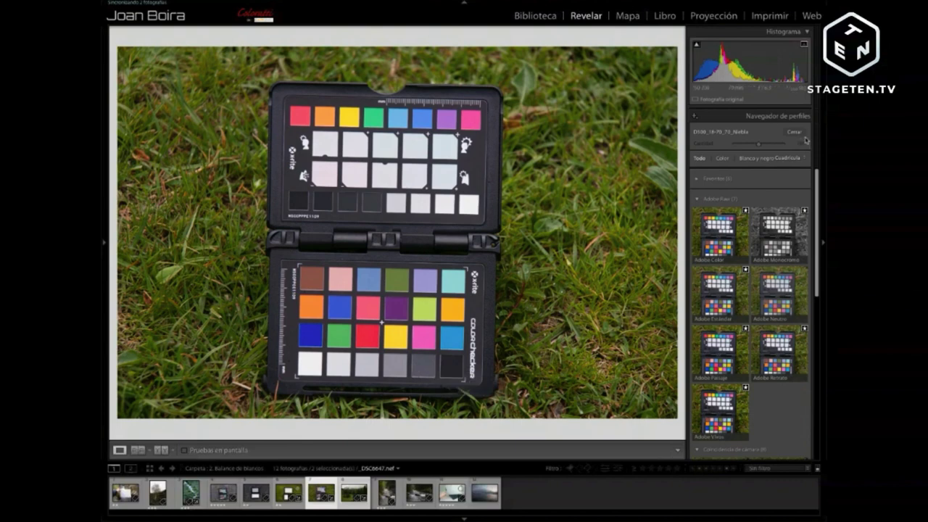
left_click(798, 133)
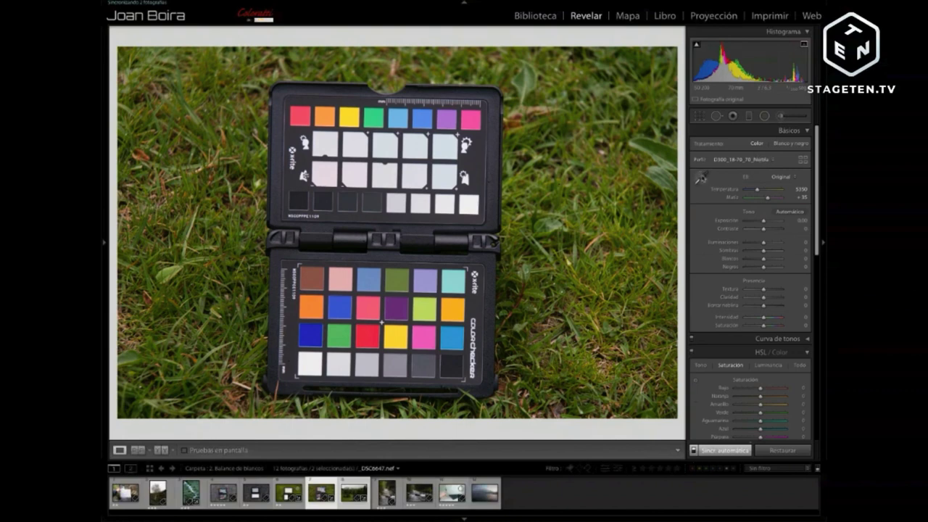
left_click(702, 180)
- Switch to Chrome and scroll fotoformacion.com down to the Directos de la semana live sessions
key("super+Tab")
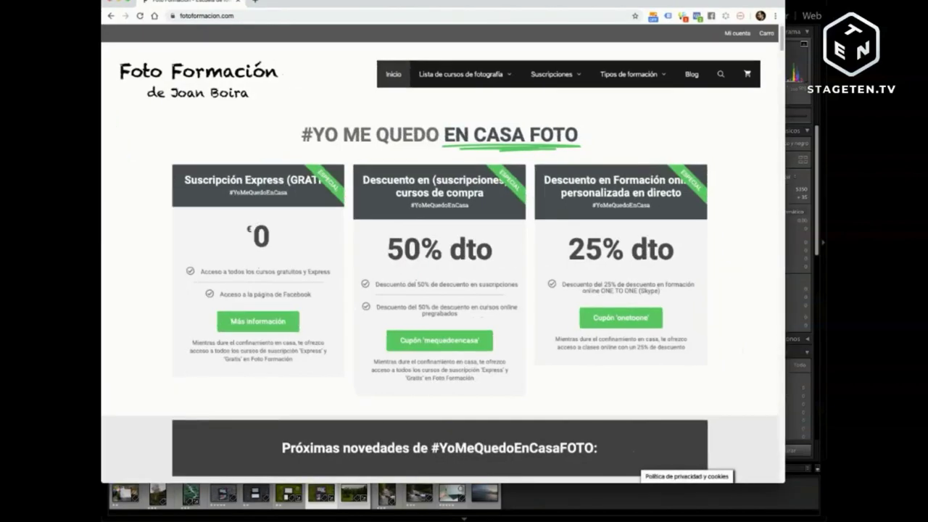
scroll(652, 178, "down", 5)
scroll(645, 184, "down", 1)
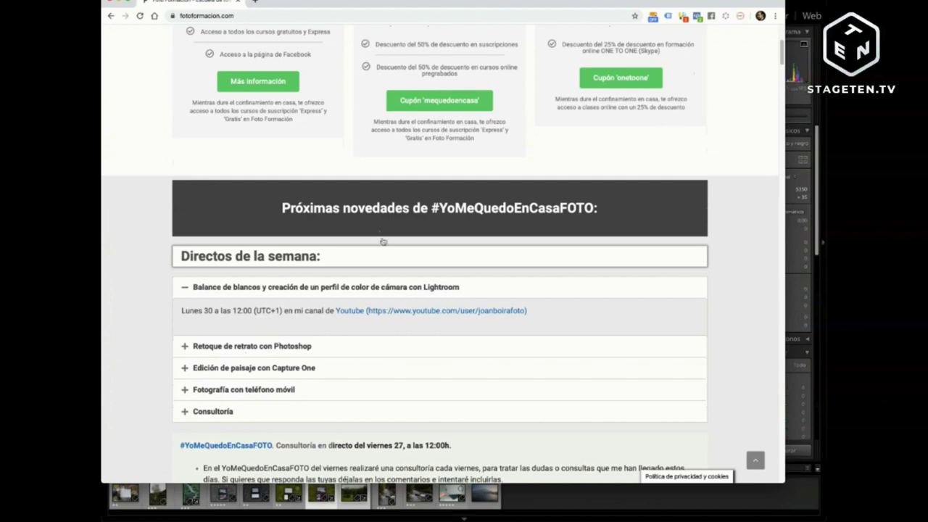
- Load xrite.com in a new Chrome tab
left_click(255, 3)
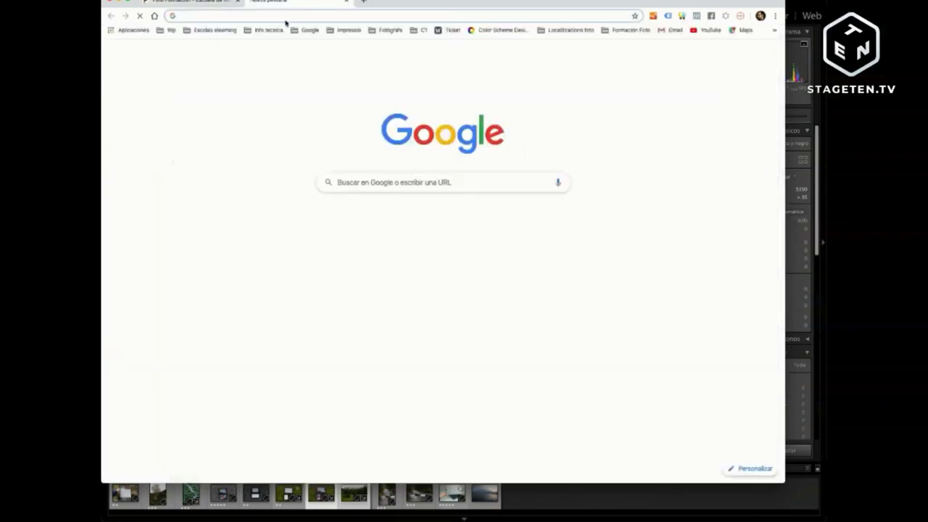
type("xrite")
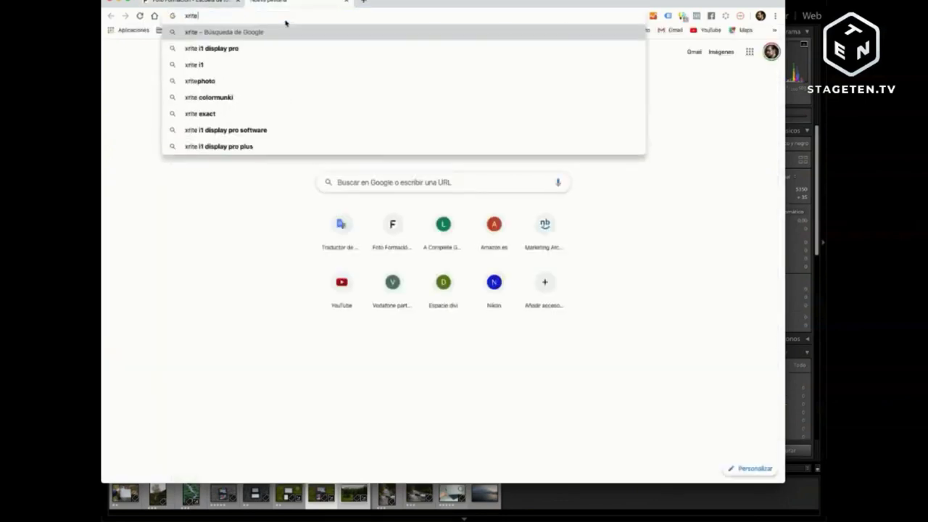
type(".")
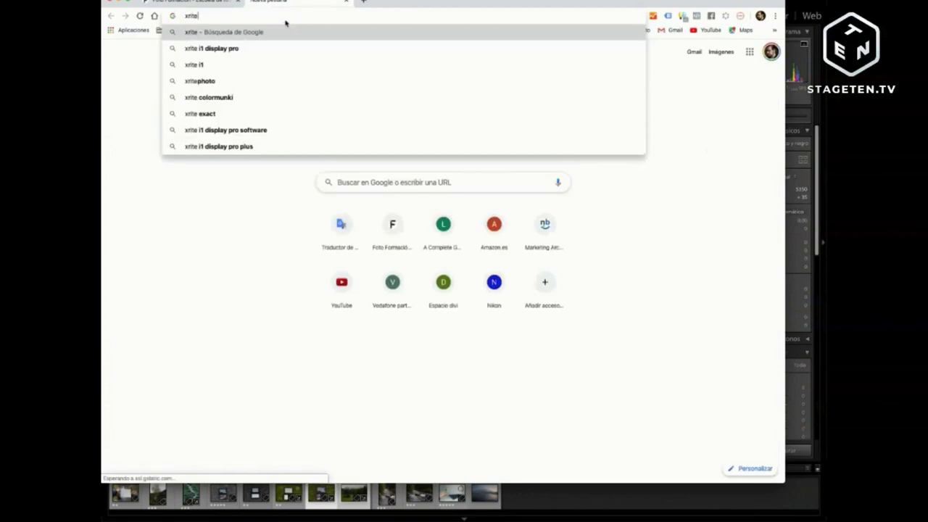
type("com")
key("Return")
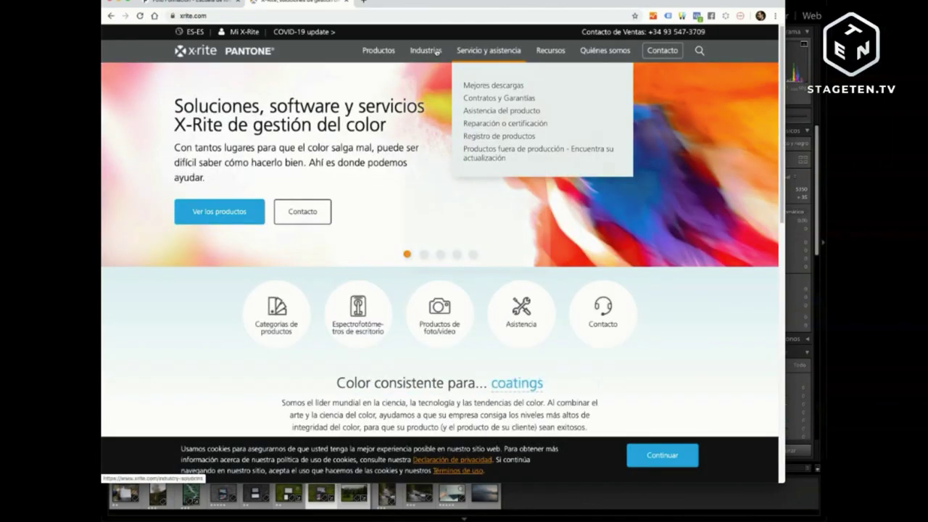
mouse_move(425, 51)
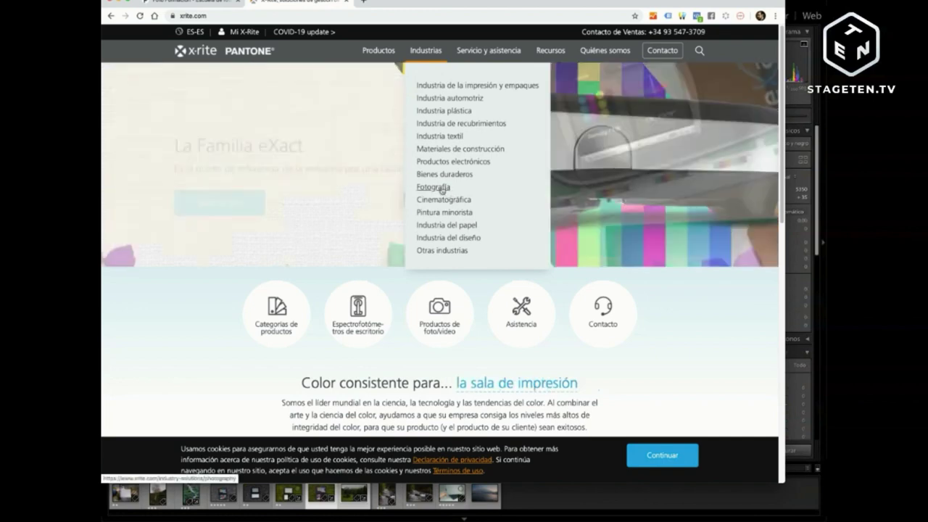
- Go to the Fotografía page from X-Rite's Industrias menu
left_click(442, 188)
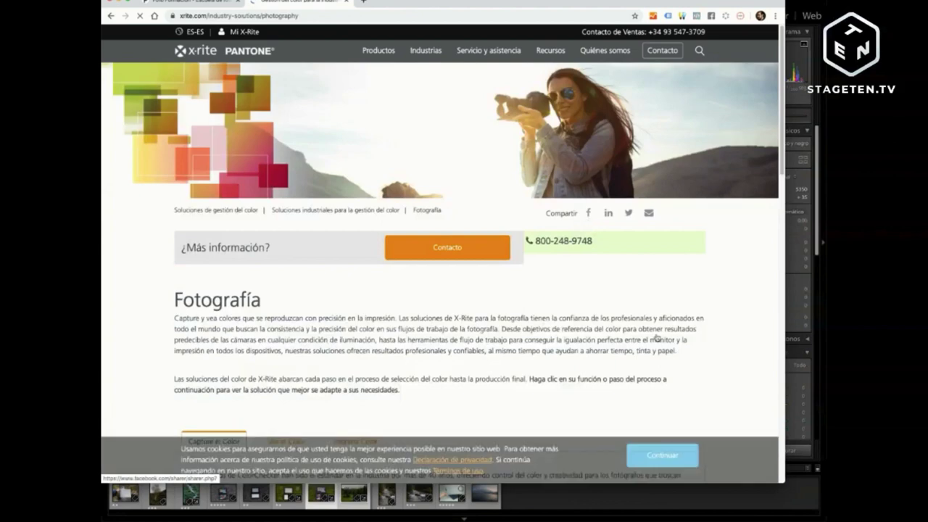
- Dismiss the cookie notice, open the ColorChecker Passport Photo page, then return to Lightroom Classic
left_click(663, 457)
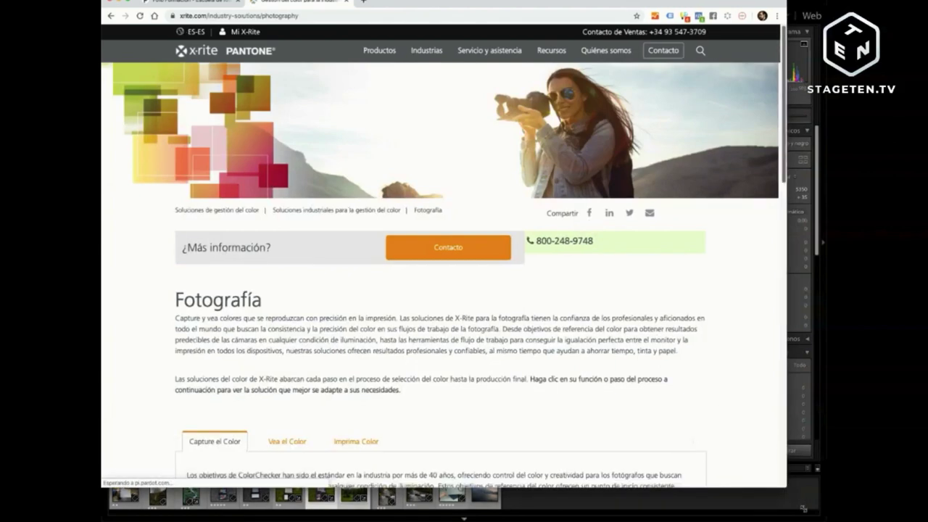
left_click_drag(785, 486, 813, 520)
scroll(660, 393, "down", 5)
scroll(659, 394, "down", 2)
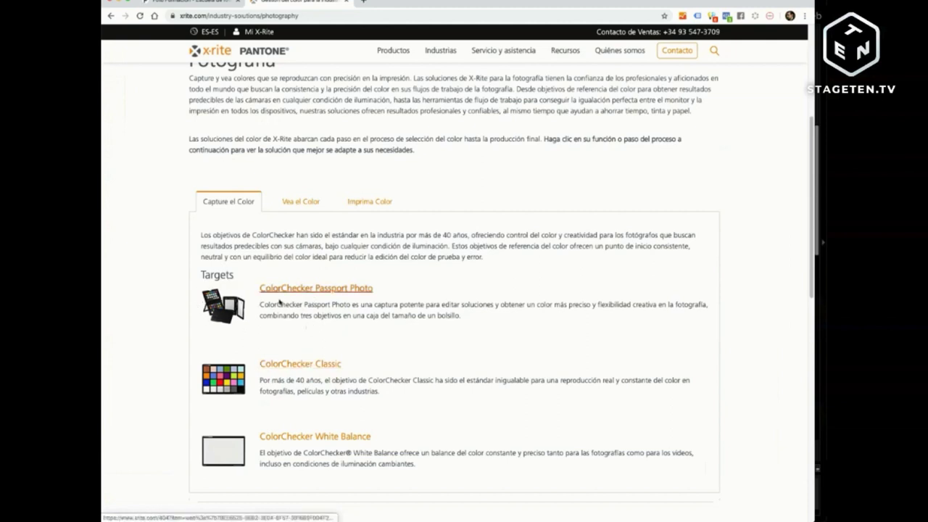
left_click(366, 289)
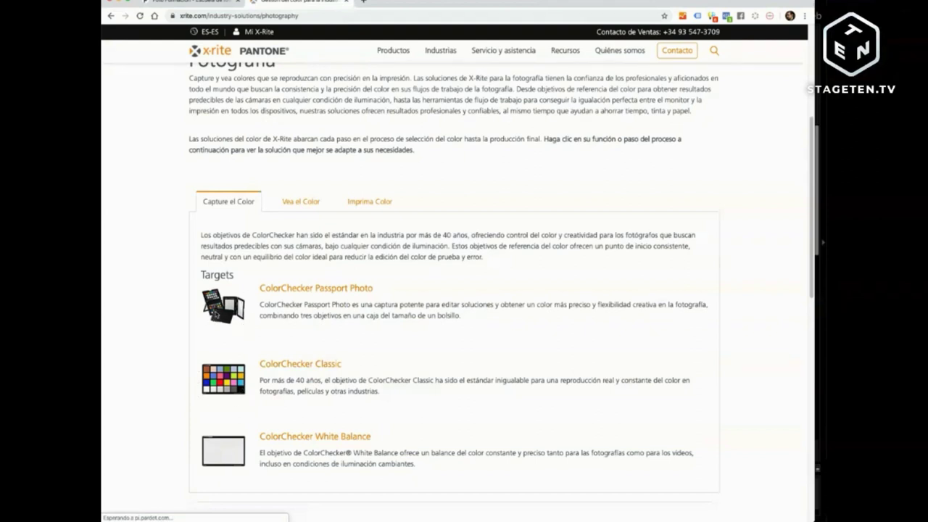
key("super+Tab")
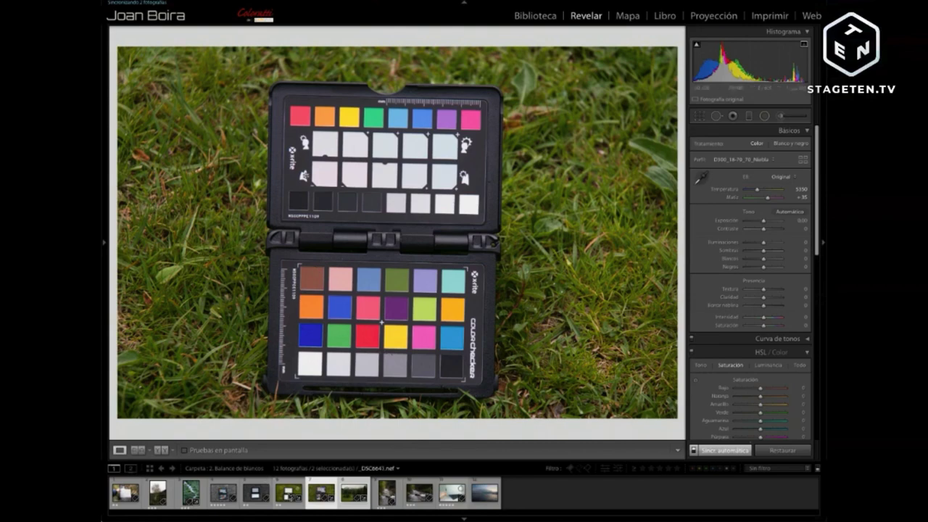
- View the white-card shot, return to the ColorChecker photo, and take up the White Balance eyedropper
left_click(289, 499)
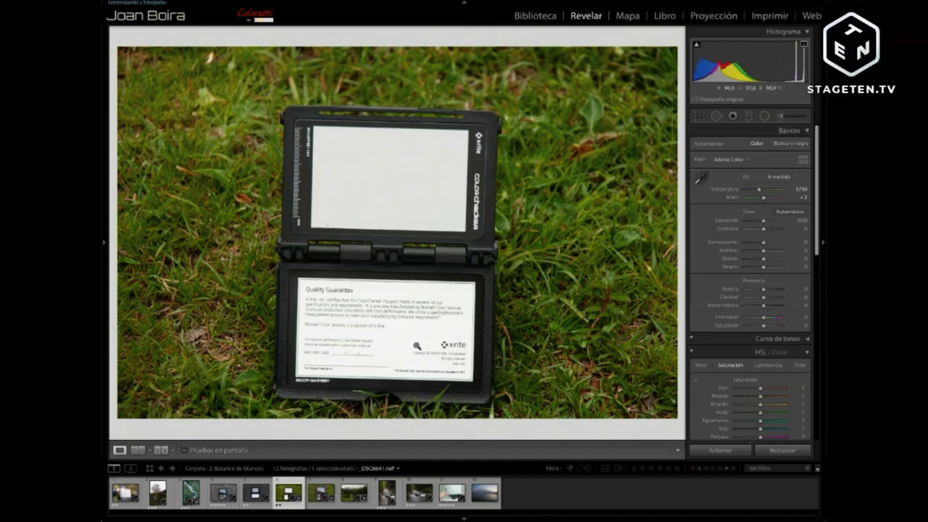
left_click(323, 498)
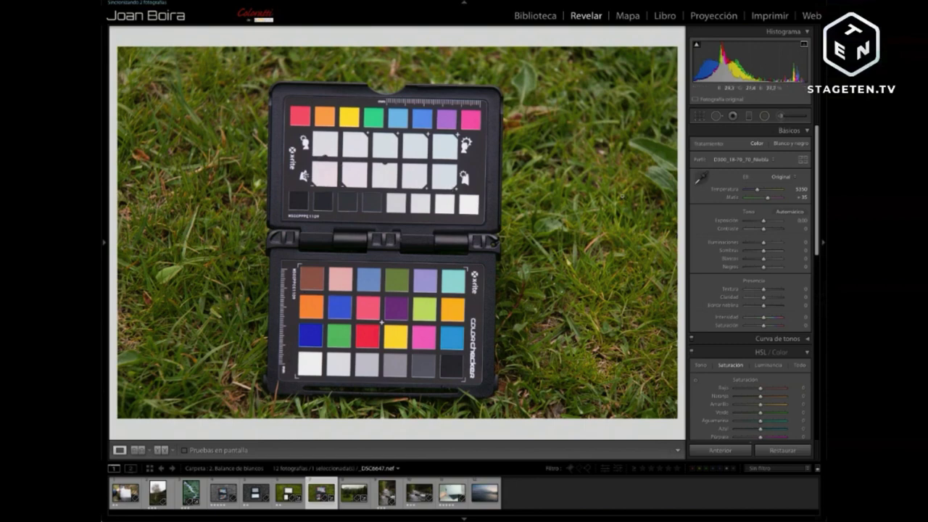
left_click(704, 179)
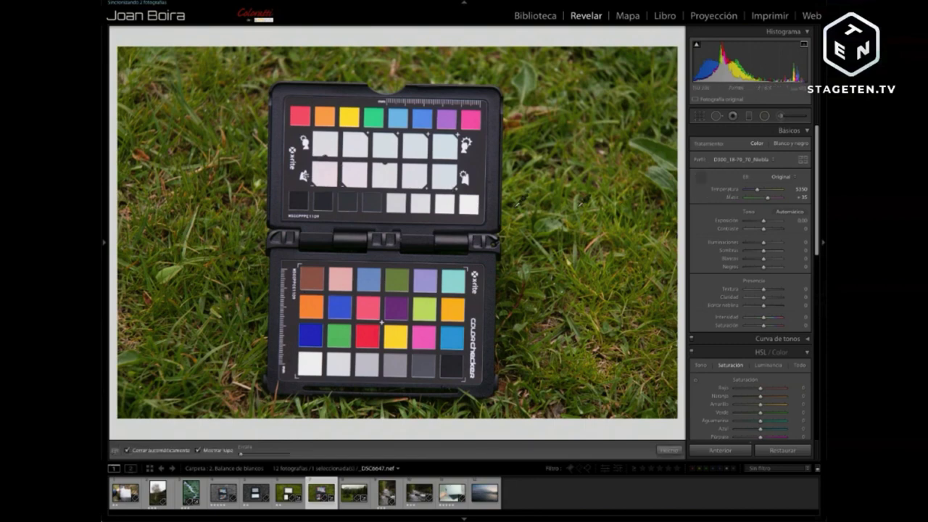
- Sample white balance from a light grey patch, a dark grey patch and another area
left_click(390, 166)
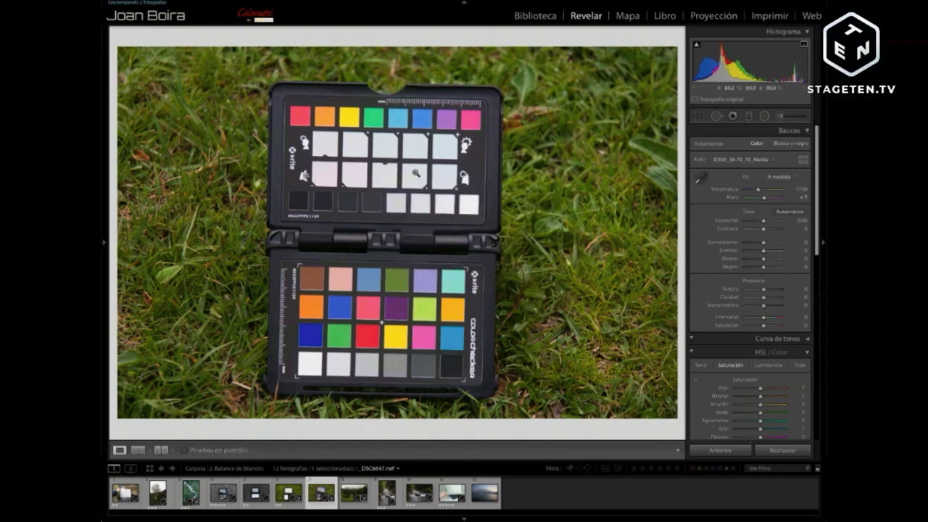
left_click(701, 178)
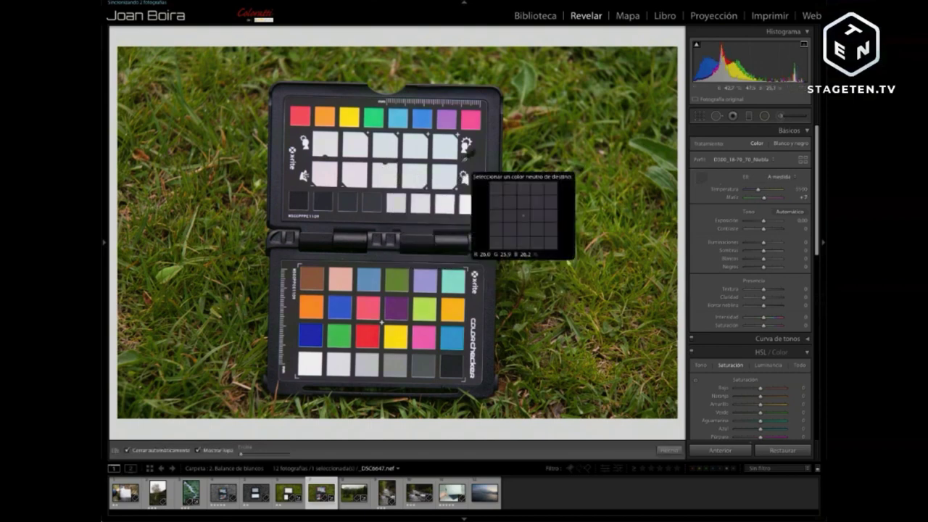
left_click(437, 177)
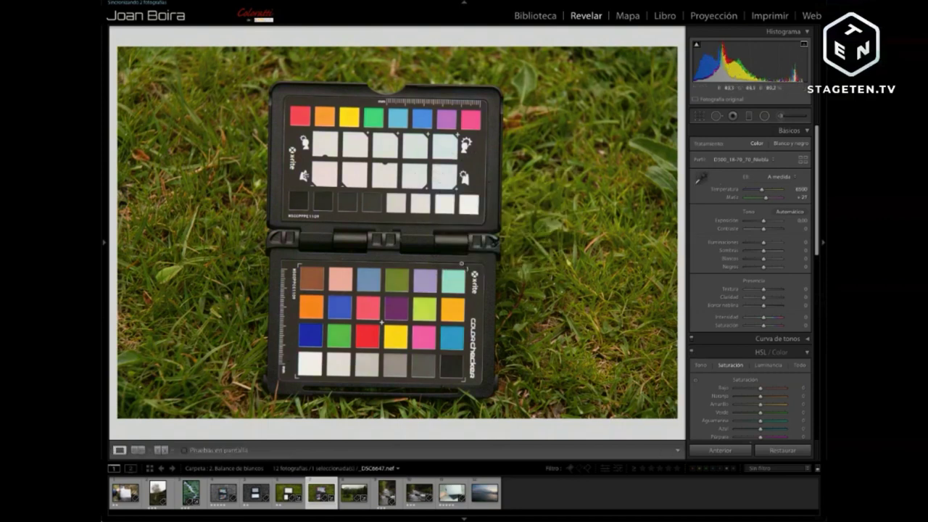
left_click(701, 178)
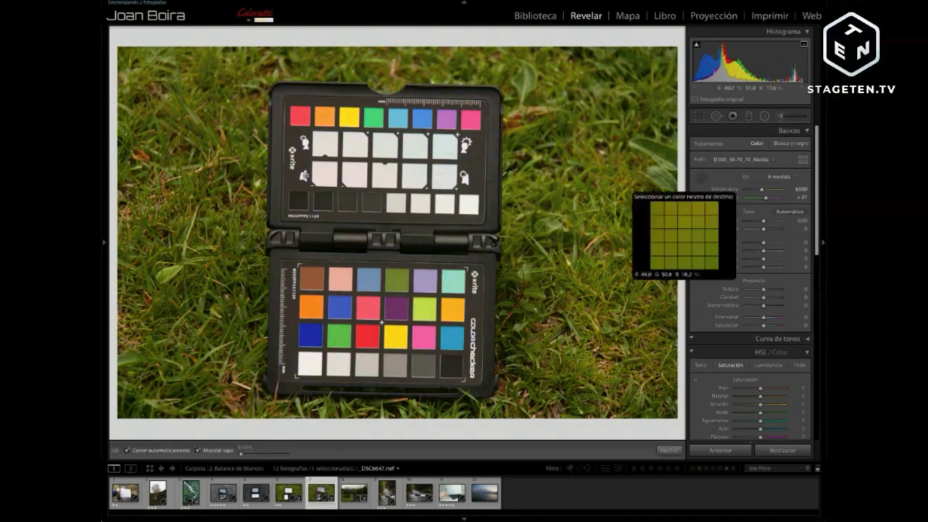
left_click(341, 177)
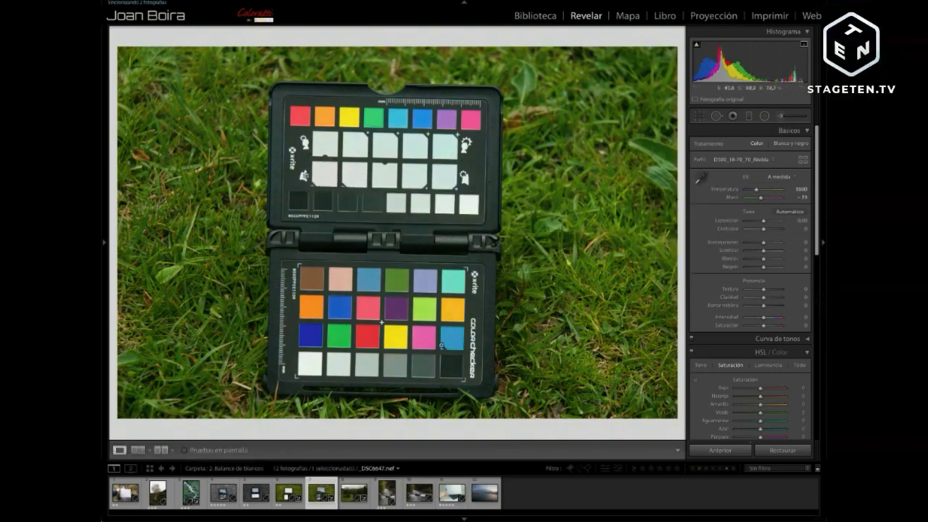
- Resample the light and white top-row patches, finishing on the white patch at 5800, +15
left_click(701, 177)
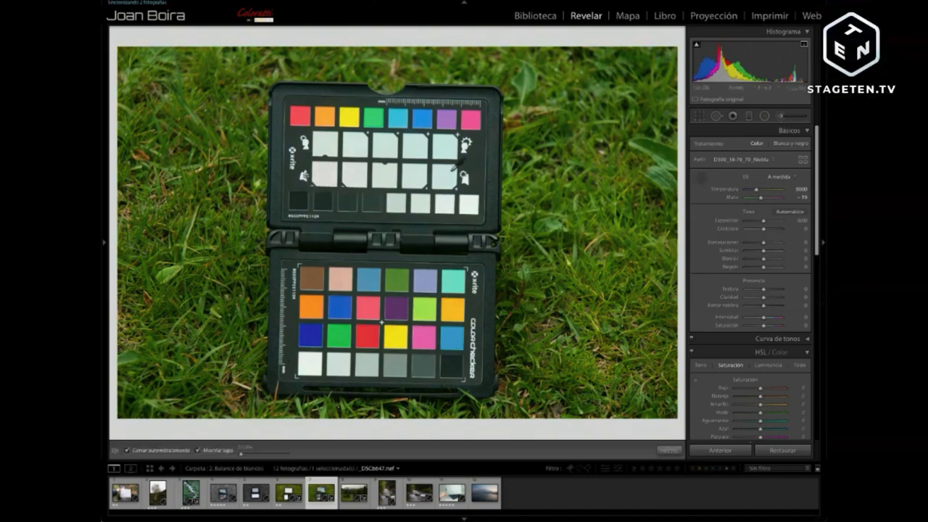
left_click(325, 140)
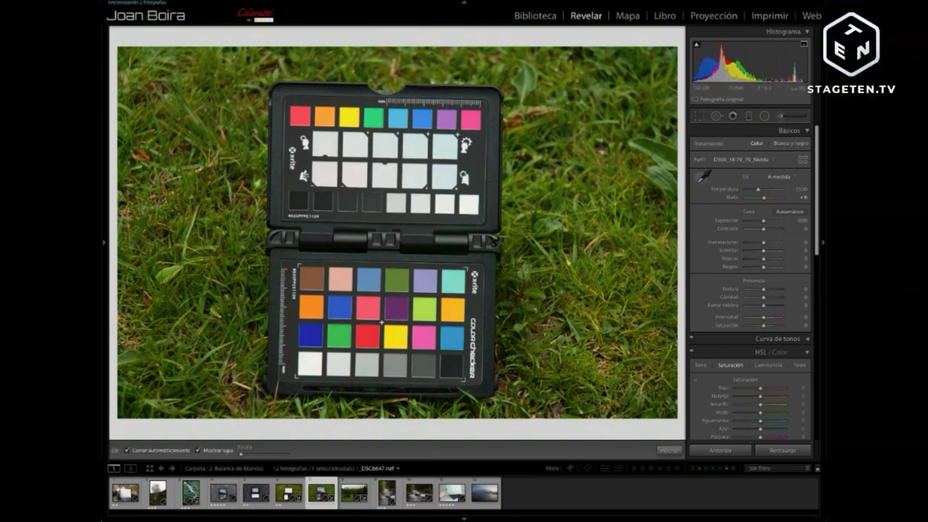
left_click(701, 178)
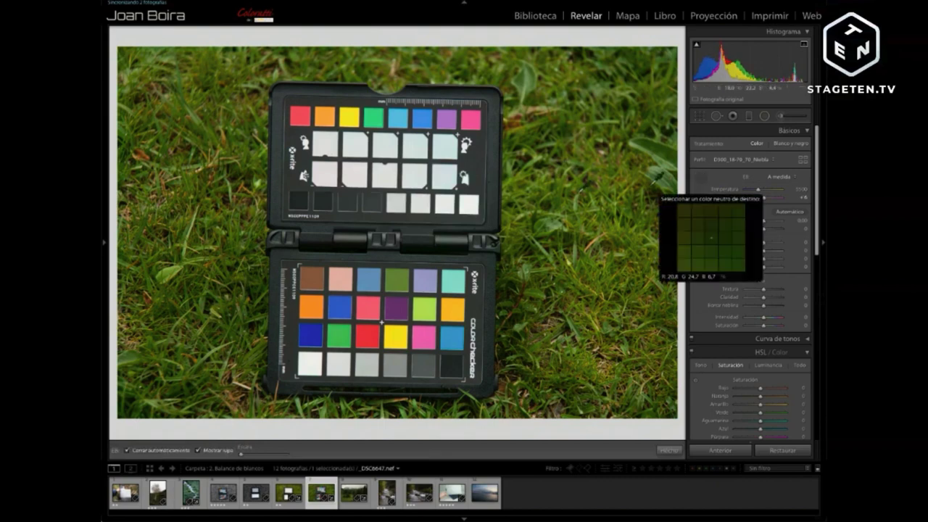
left_click(385, 147)
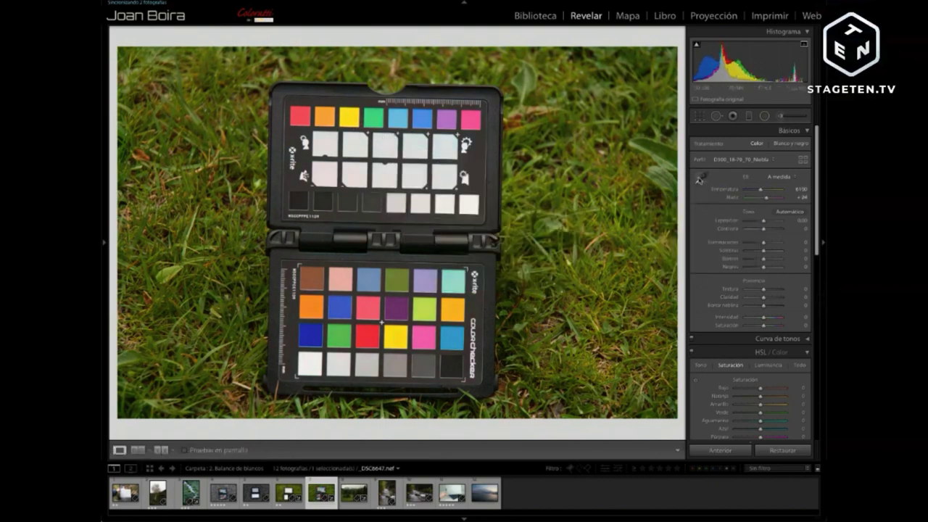
left_click(701, 178)
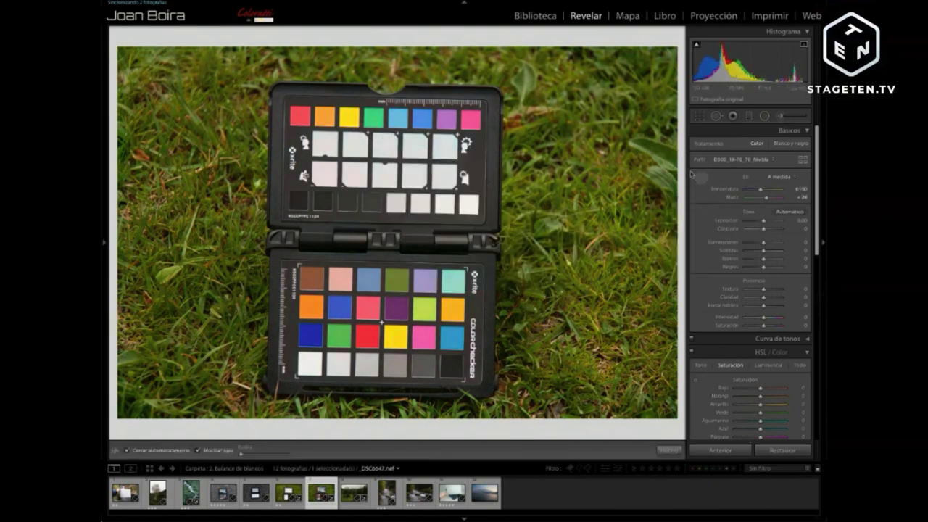
left_click(445, 145)
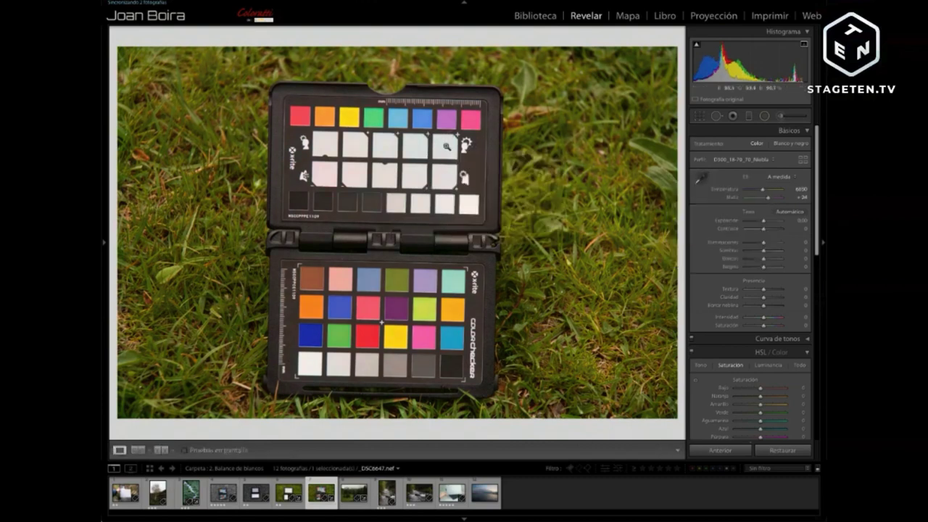
left_click(701, 178)
left_click(354, 146)
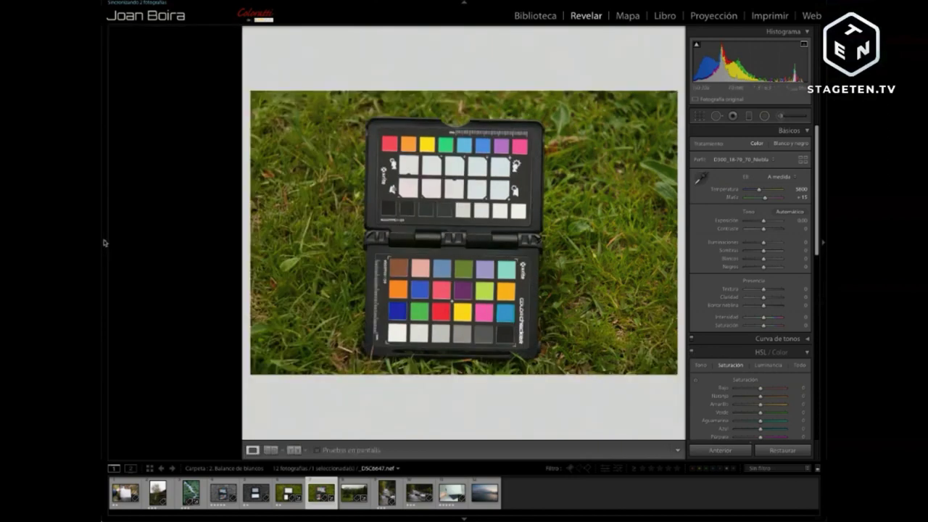
- Show the left Navigator and History panels, with the Historia list collapsed
left_click(105, 243)
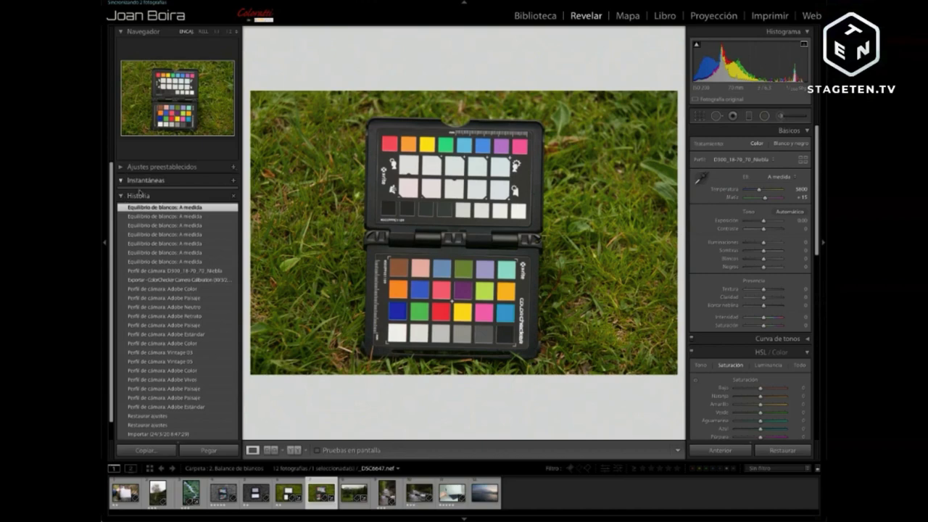
left_click(122, 195)
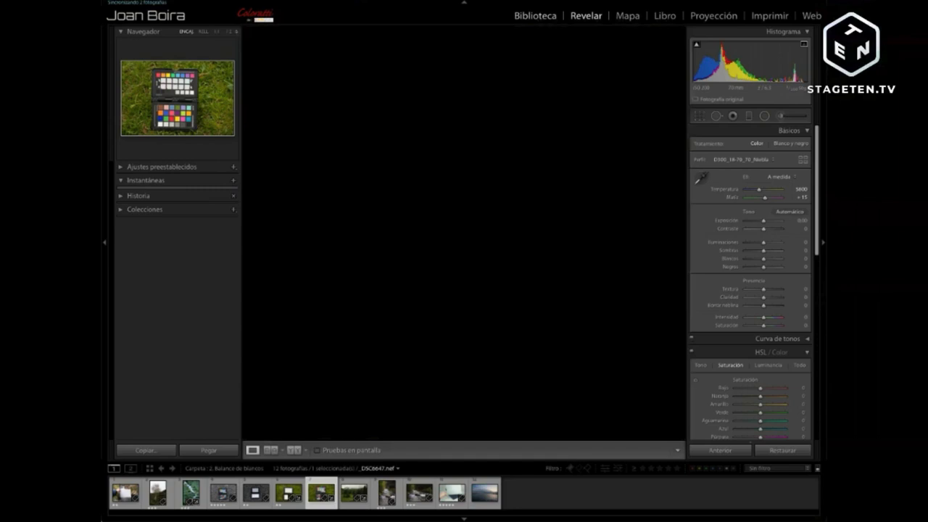
- Switch from Develop to the Library module, showing the photo in the '2. Balance de blancos' folder
key("e")
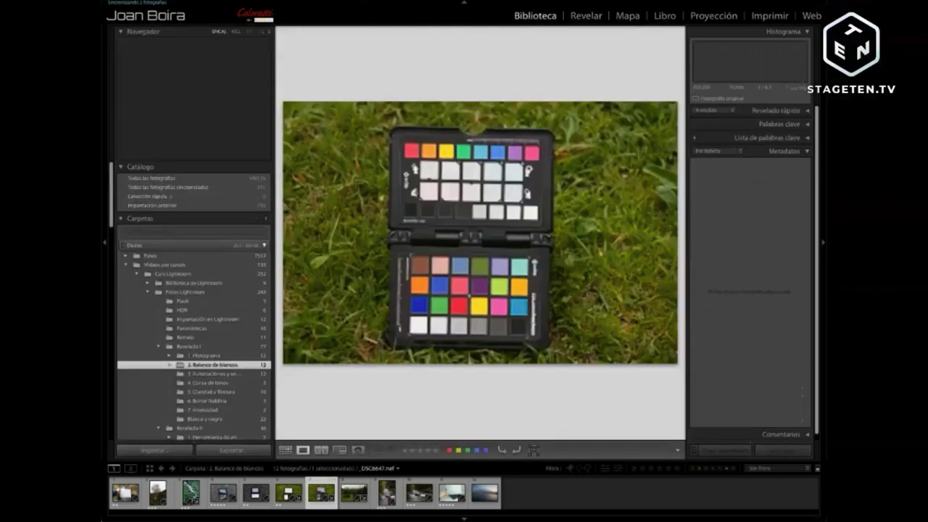